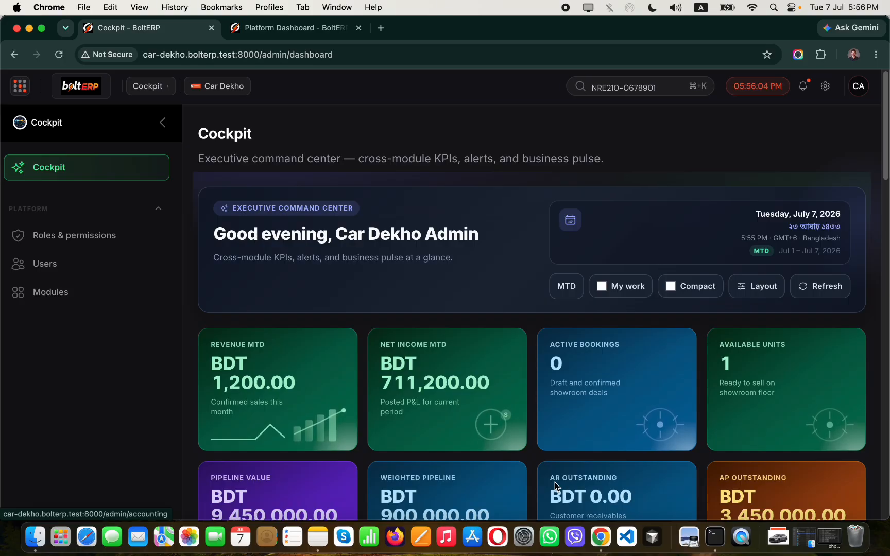
Open the Applications launcher over the Cockpit dashboard to list all twelve modules.
click(25, 90)
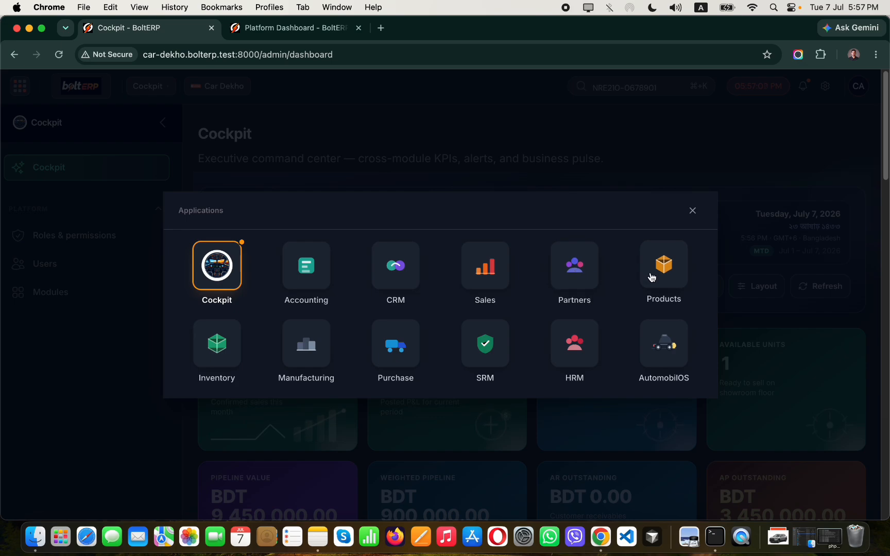
Start a new purchase order from Toyota Bangladesh Limited, delivering to Main Warehouse.
click(389, 354)
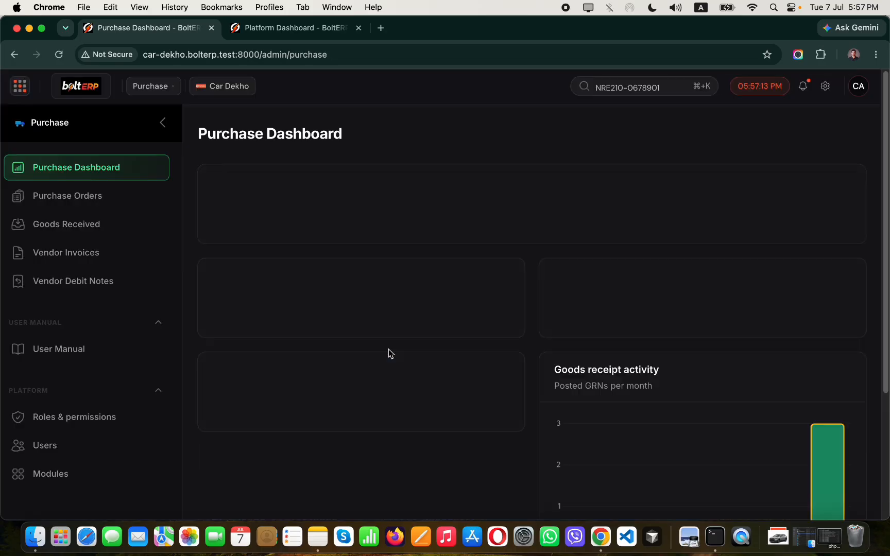
click(115, 207)
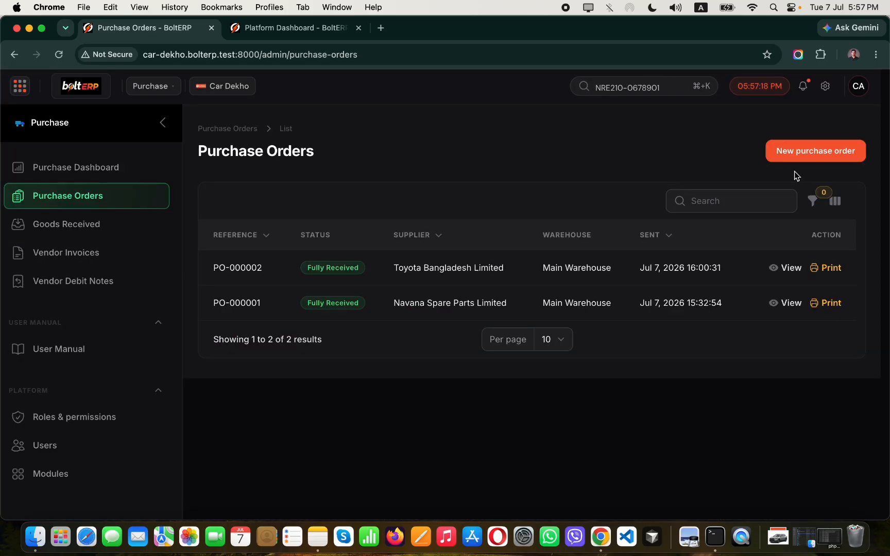
click(803, 153)
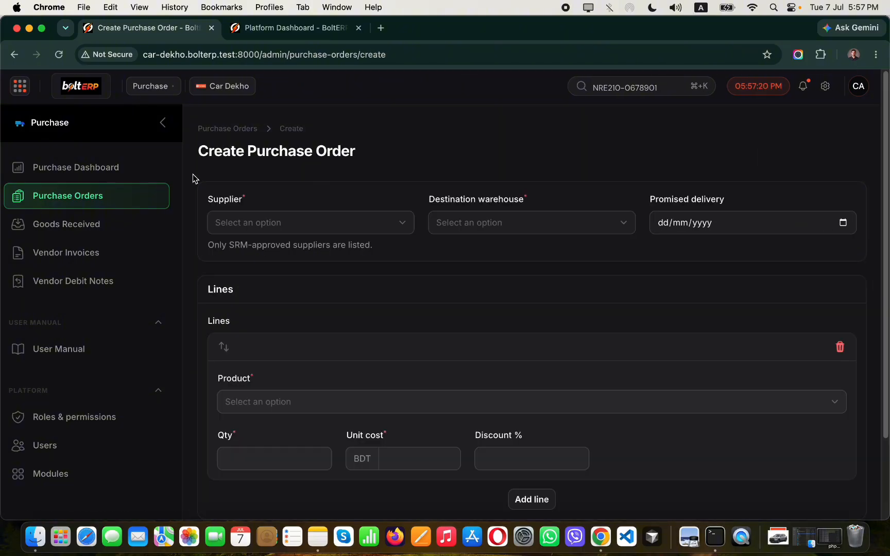
click(292, 225)
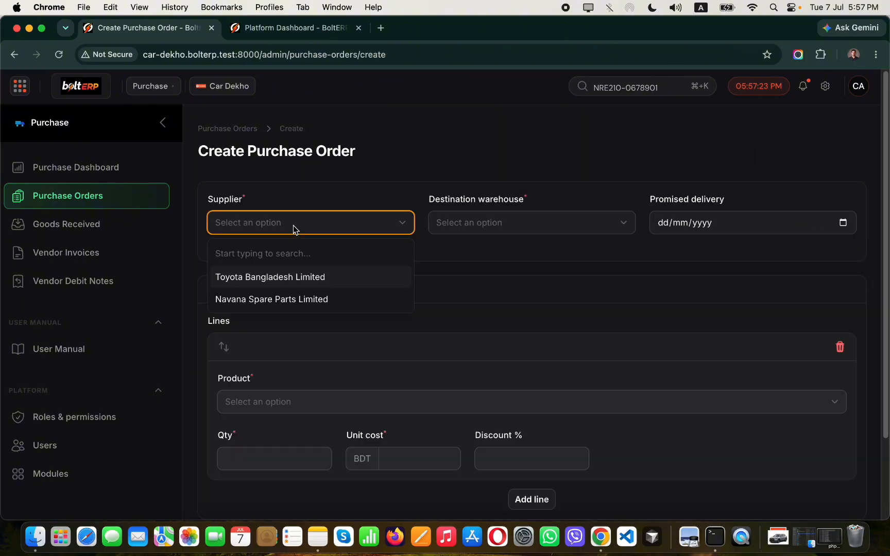
click(309, 280)
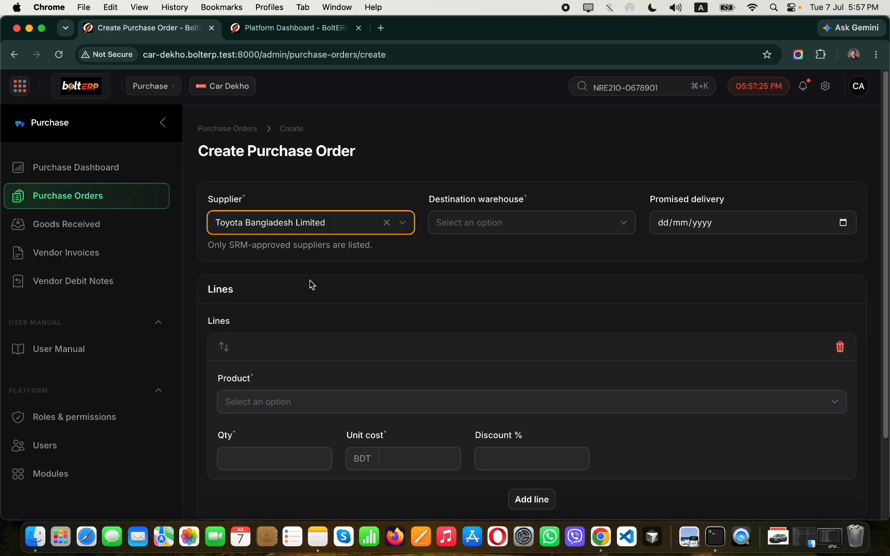
click(497, 230)
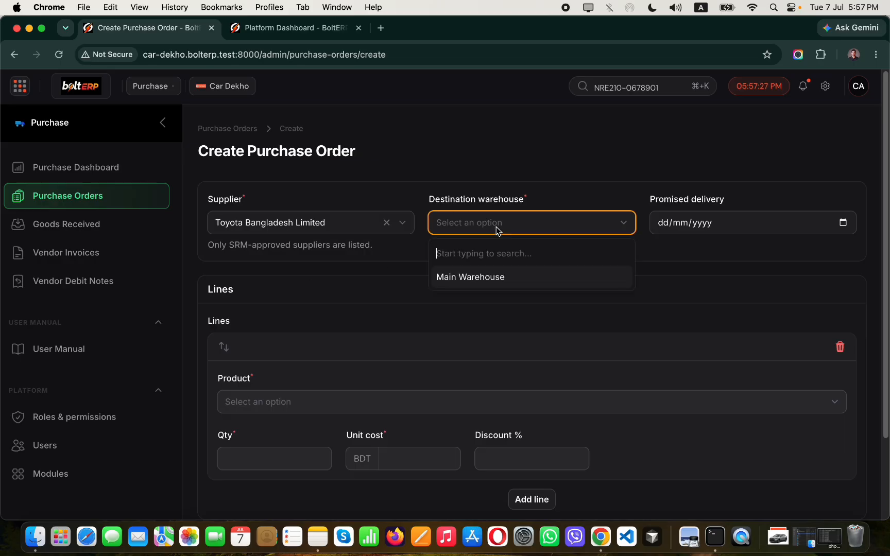
click(513, 280)
Add a line for one White Pearl Corolla Cross (TYT-CC-18G-WHT) at unit cost 4350000.
scroll(402, 327, down, 2)
click(329, 309)
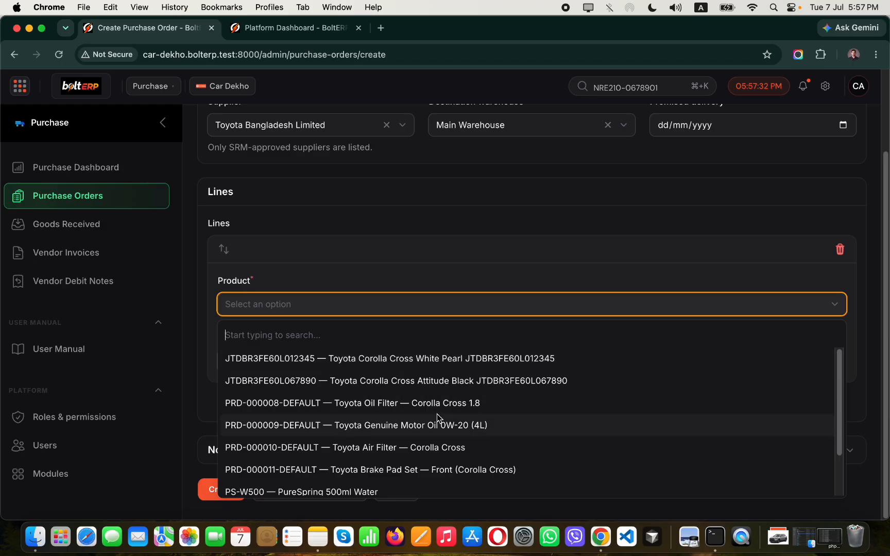
scroll(438, 420, down, 1)
scroll(441, 430, up, 1)
scroll(442, 432, down, 2)
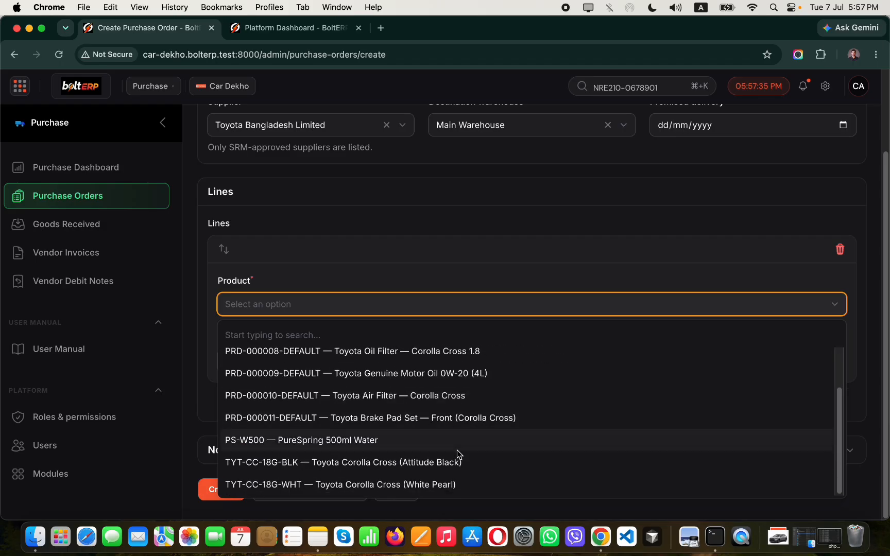
click(406, 486)
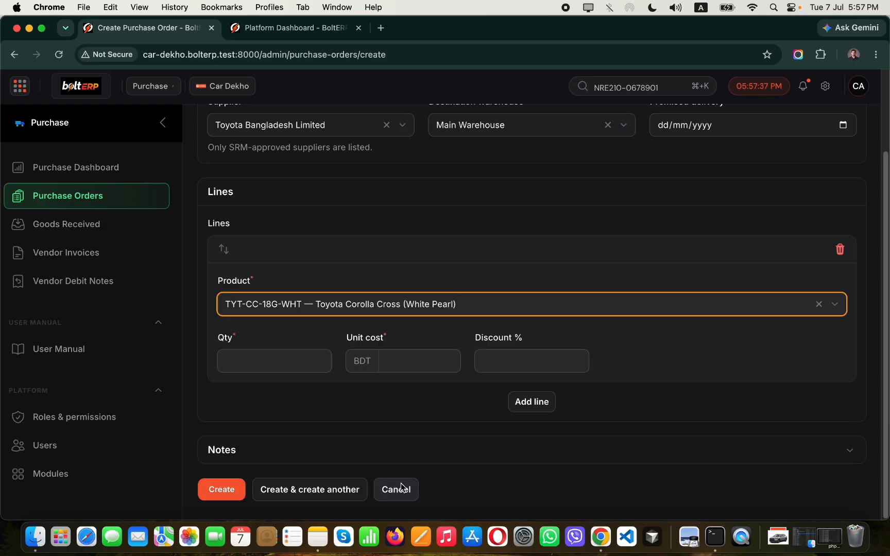
click(257, 362)
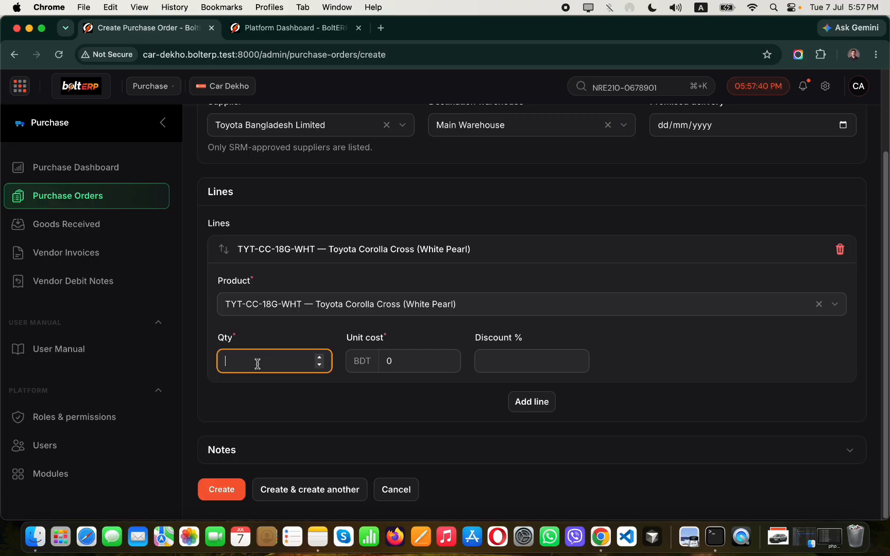
text(1)
click(363, 359)
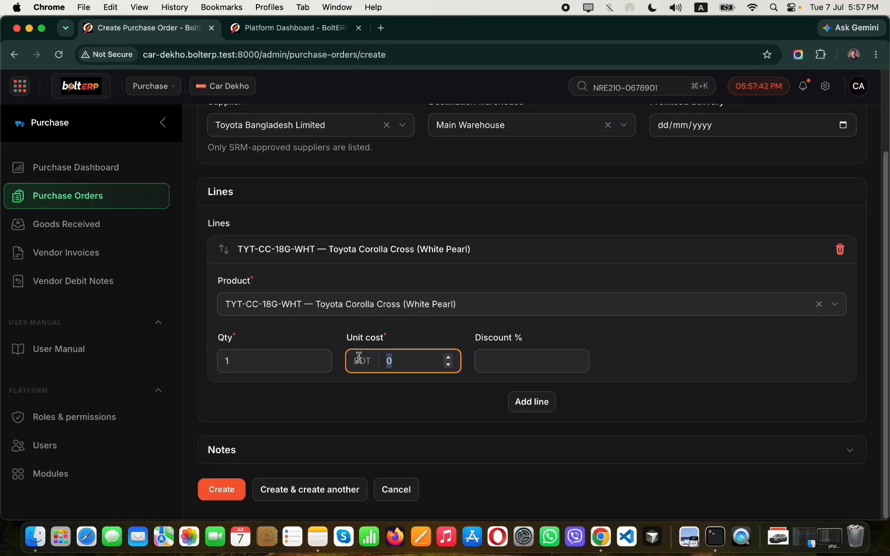
text(4350000)
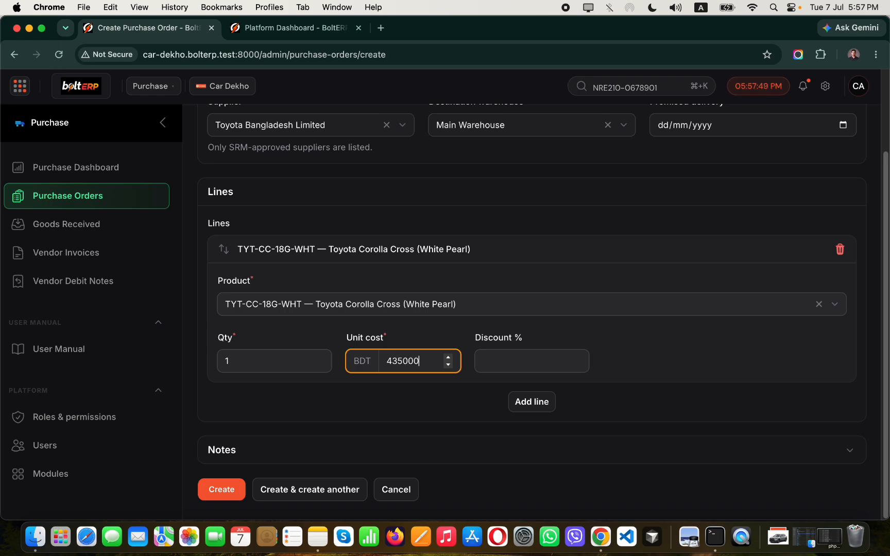
Create purchase order PO-000003 and submit it for approval.
click(214, 487)
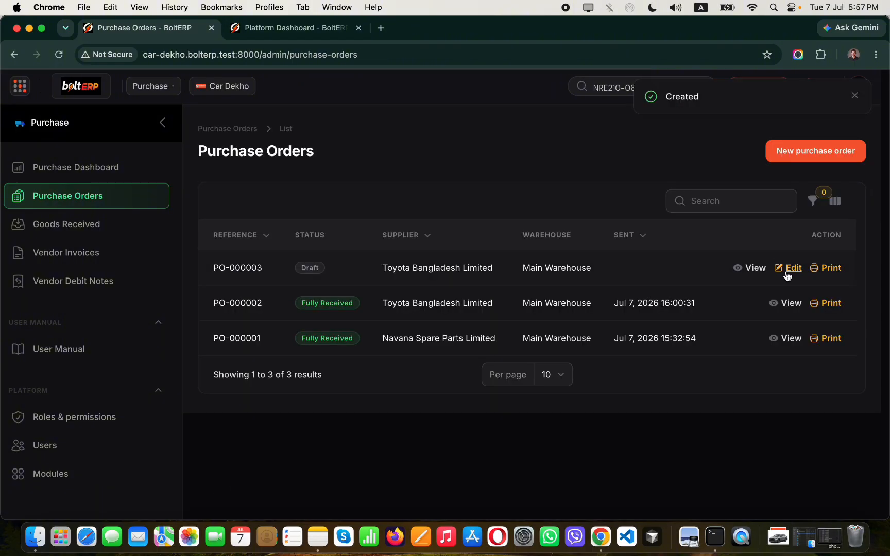
click(755, 268)
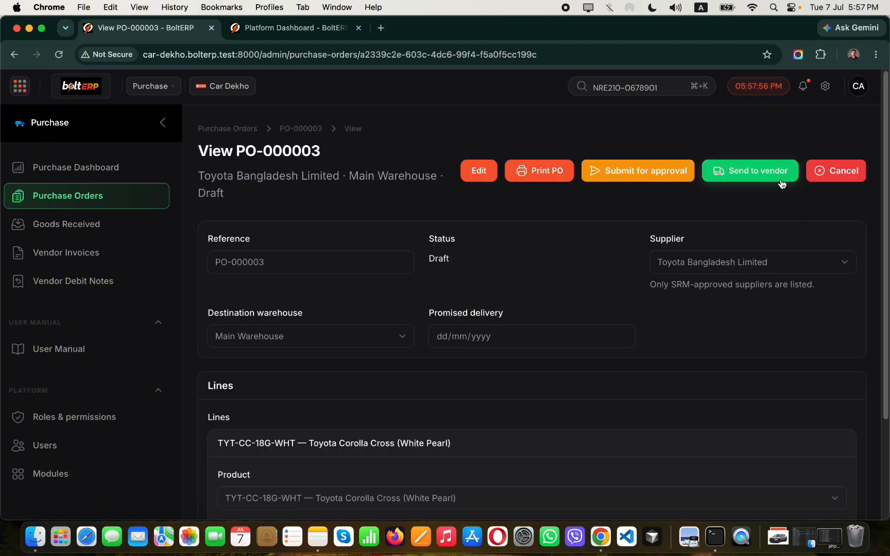
click(622, 171)
click(557, 264)
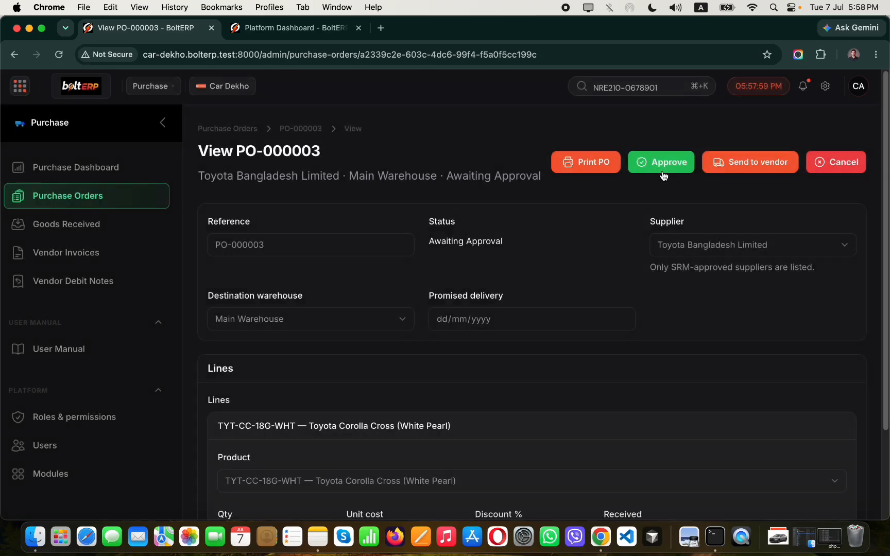
Approve PO-000003 and send it to the vendor.
click(660, 161)
click(558, 269)
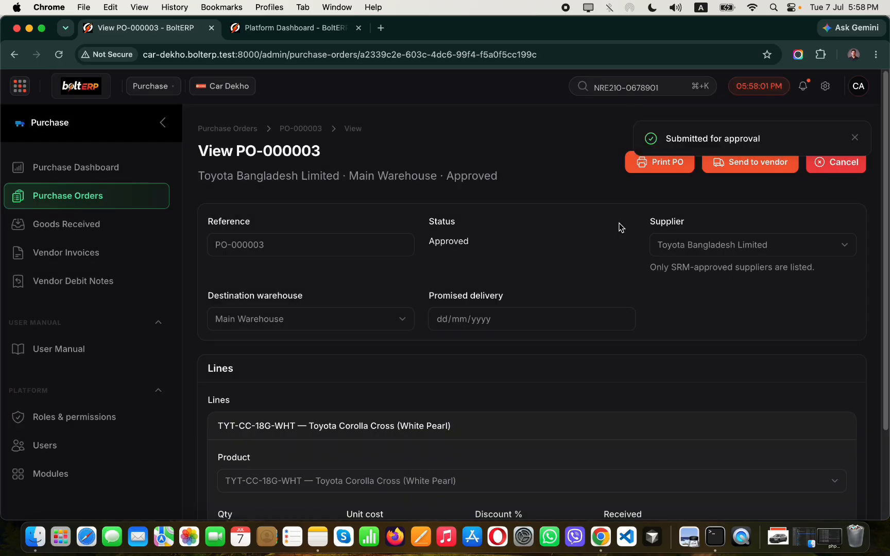
click(763, 173)
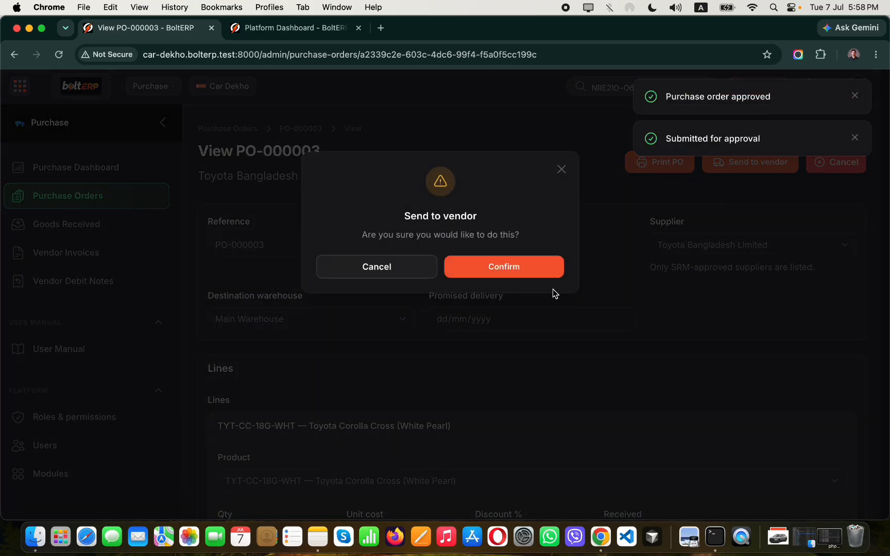
click(524, 273)
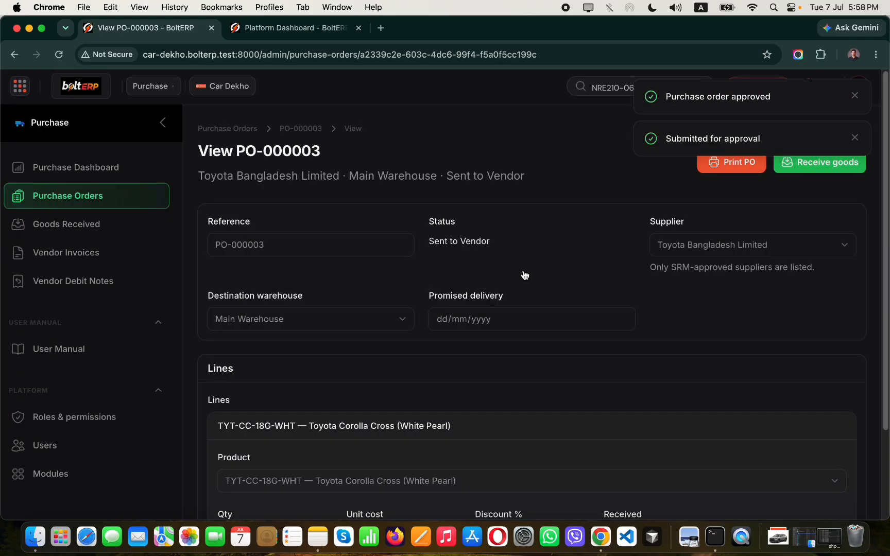
click(854, 138)
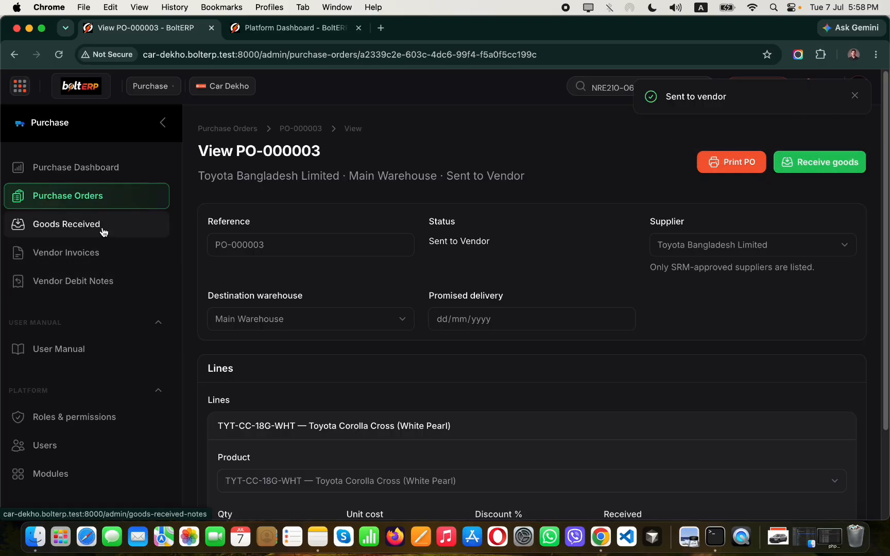
click(828, 171)
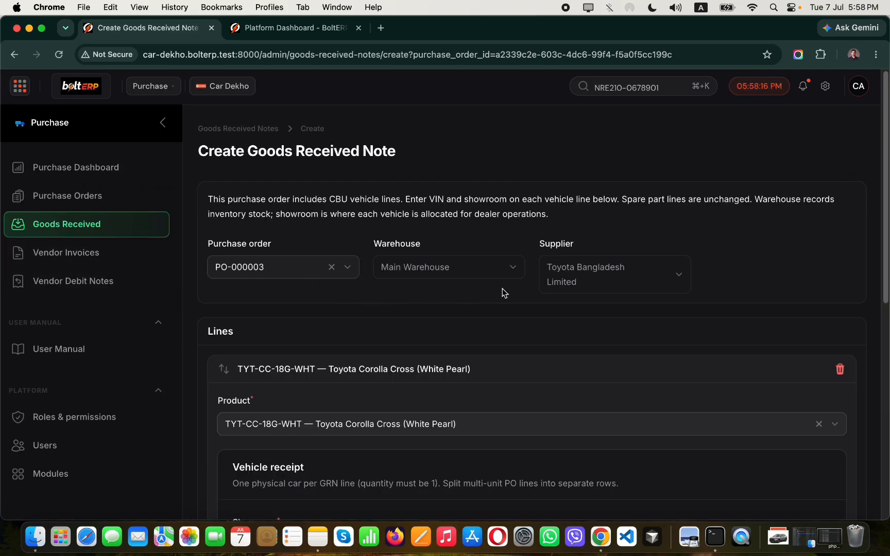
scroll(502, 288, down, 8)
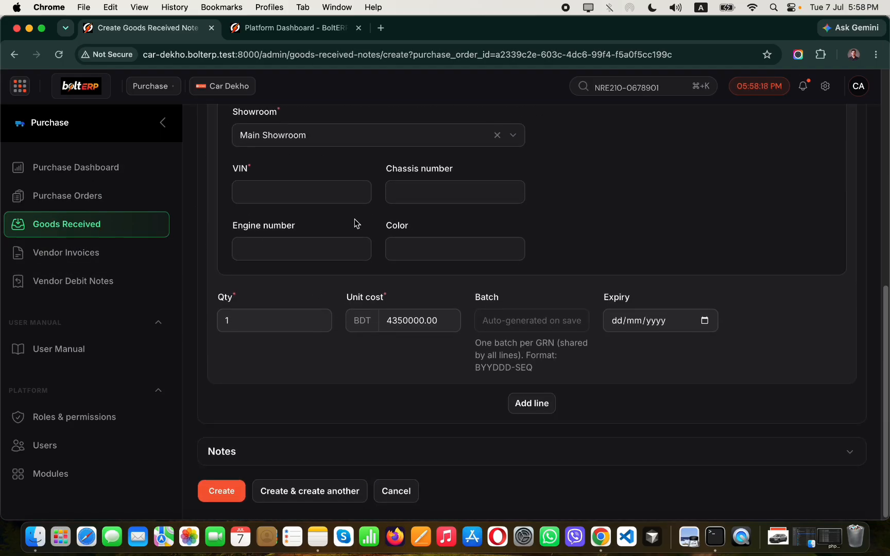
scroll(355, 223, up, 5)
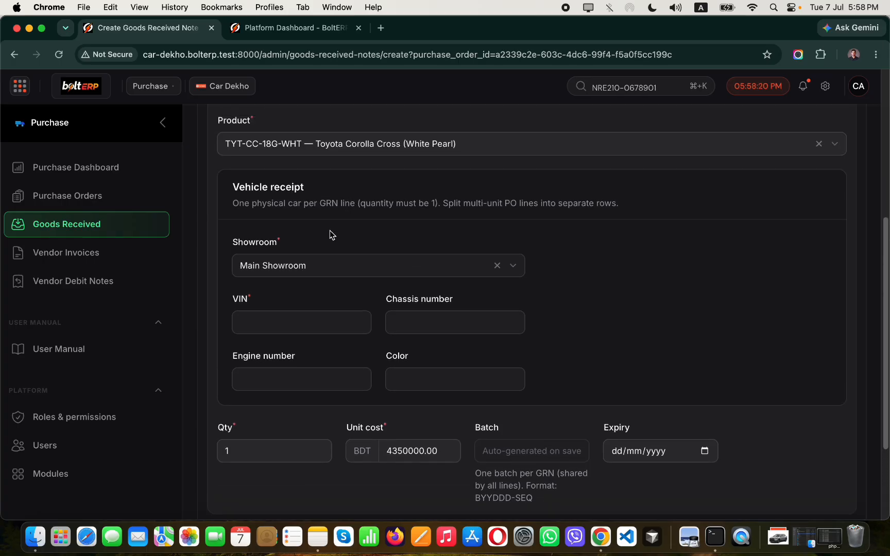
click(280, 323)
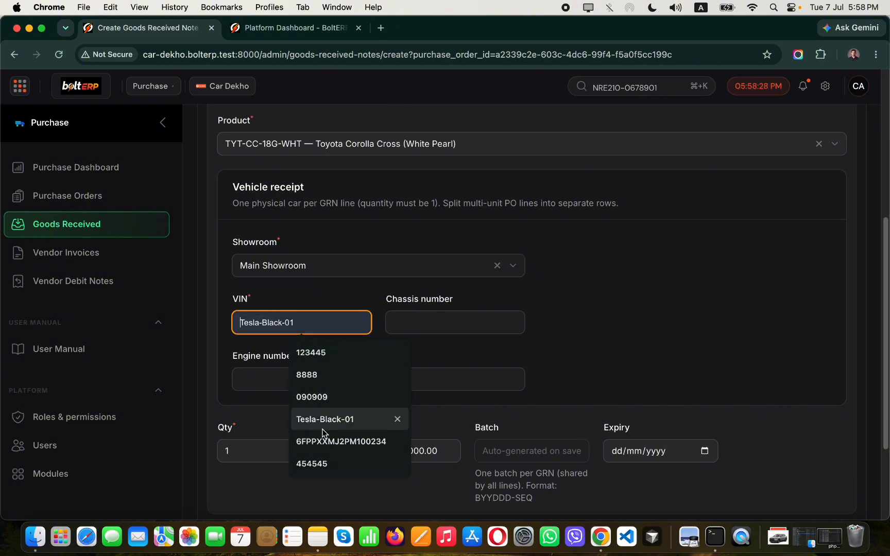
key(Escape)
click(309, 331)
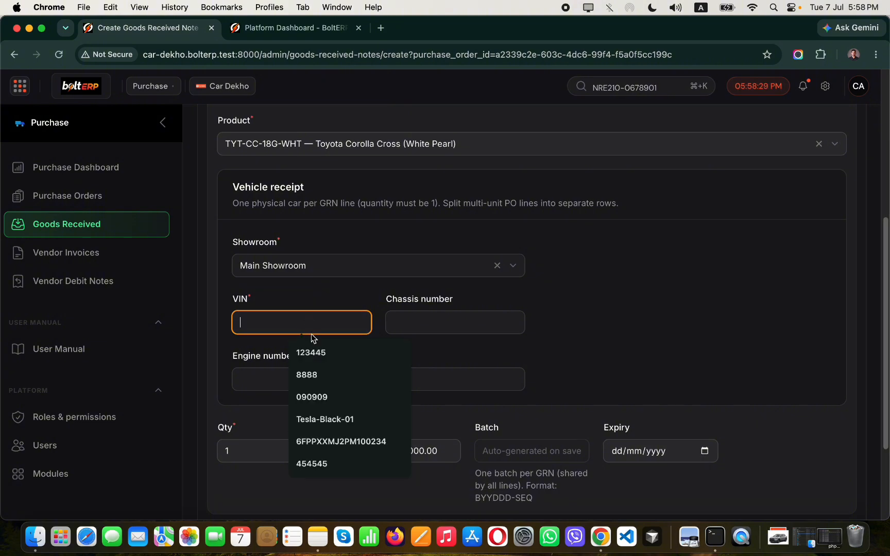
click(338, 441)
key(BackSpace)
text(5)
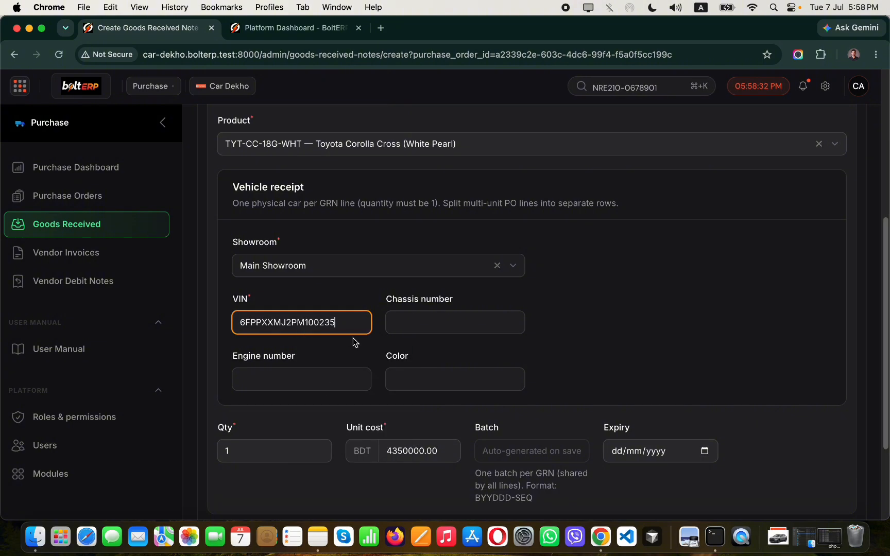
Fill in the chassis and engine numbers and set the colour to White Pearl.
click(467, 327)
click(482, 441)
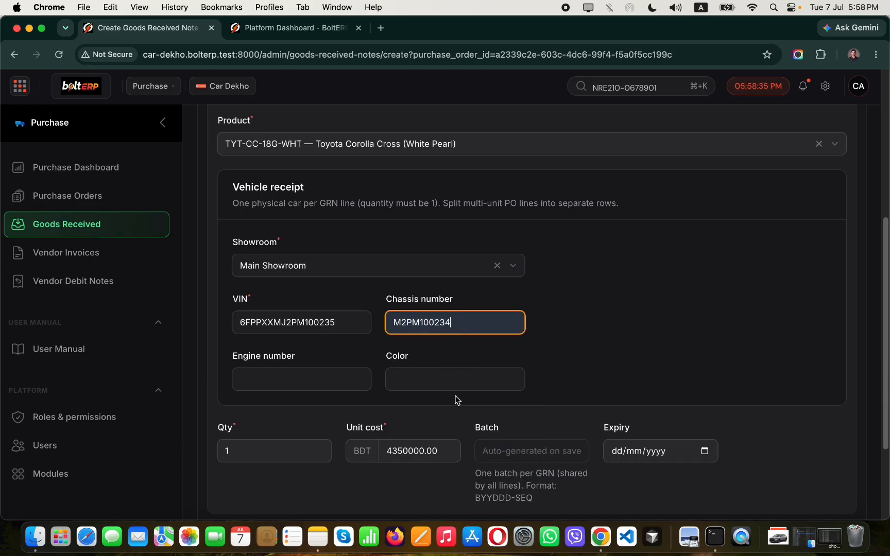
key(BackSpace)
text(3)
click(302, 378)
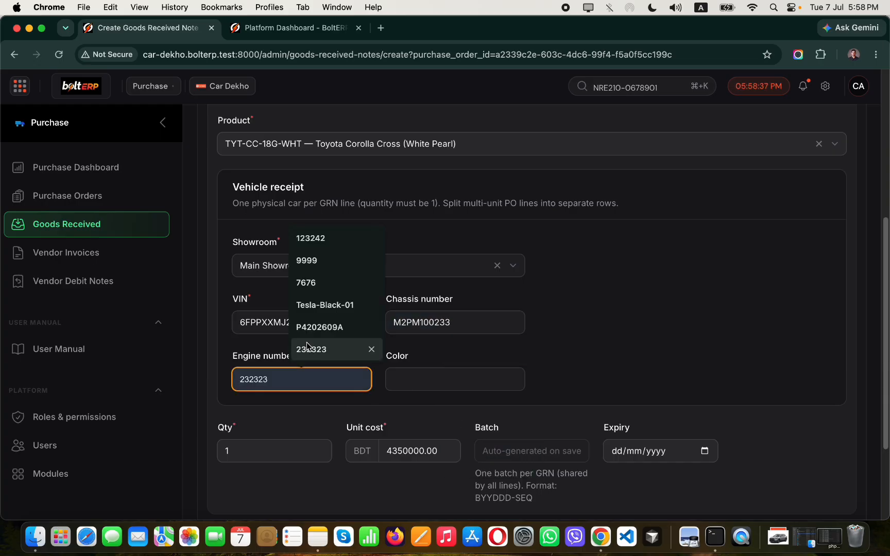
click(326, 327)
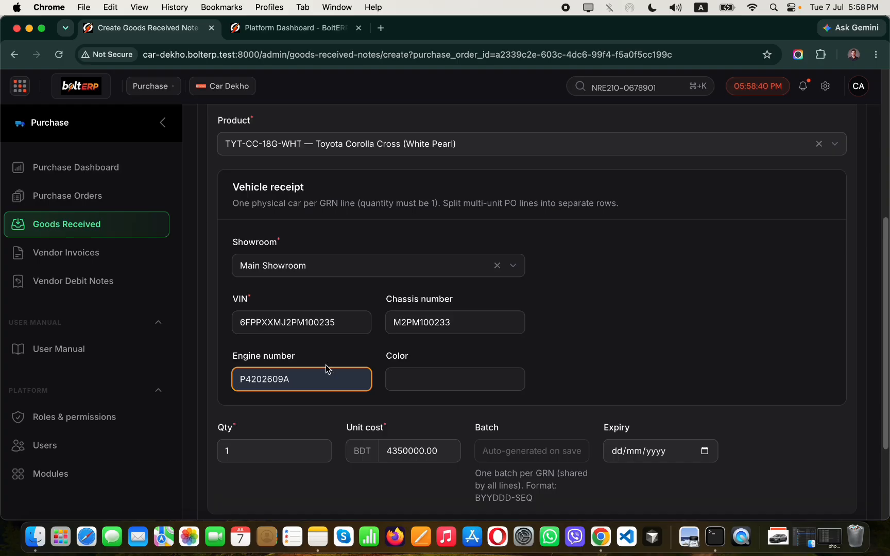
key(BackSpace)
text(B)
click(417, 379)
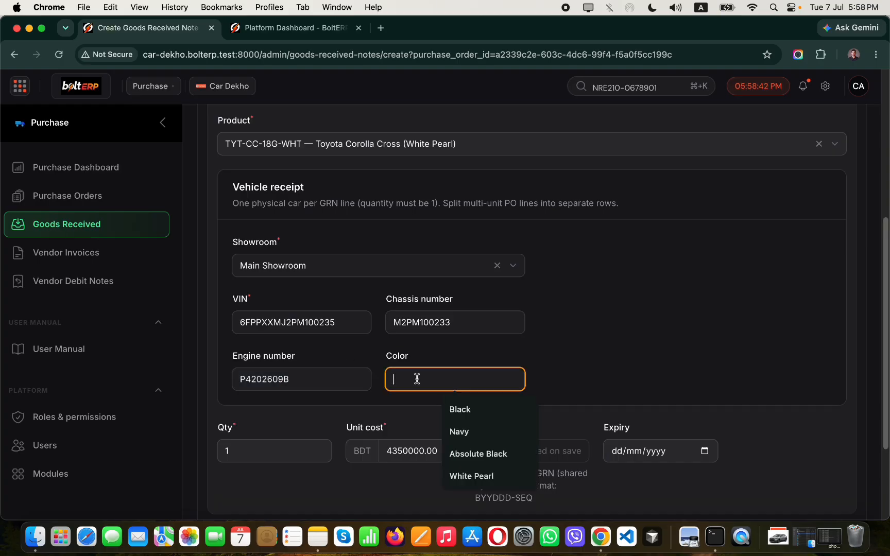
click(487, 476)
Create goods received note GRN-000004 and post it to sync stock.
scroll(466, 435, down, 3)
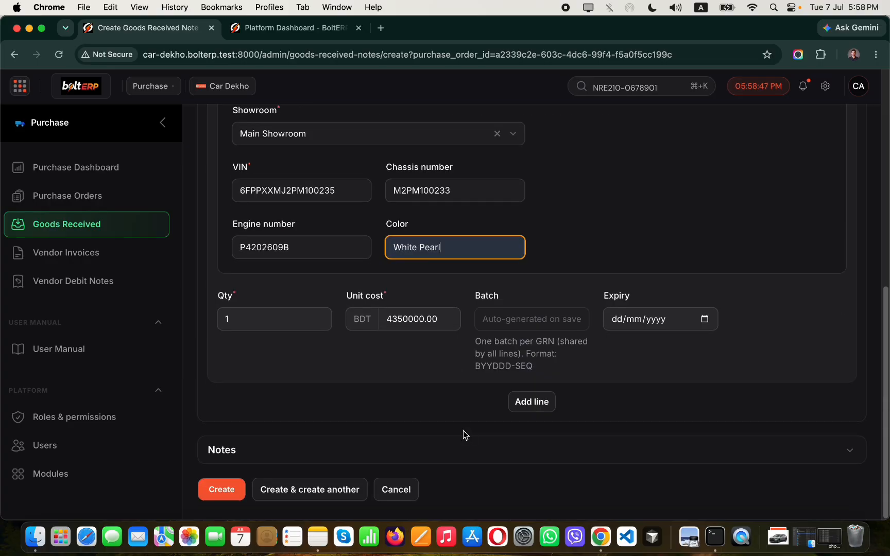
click(236, 487)
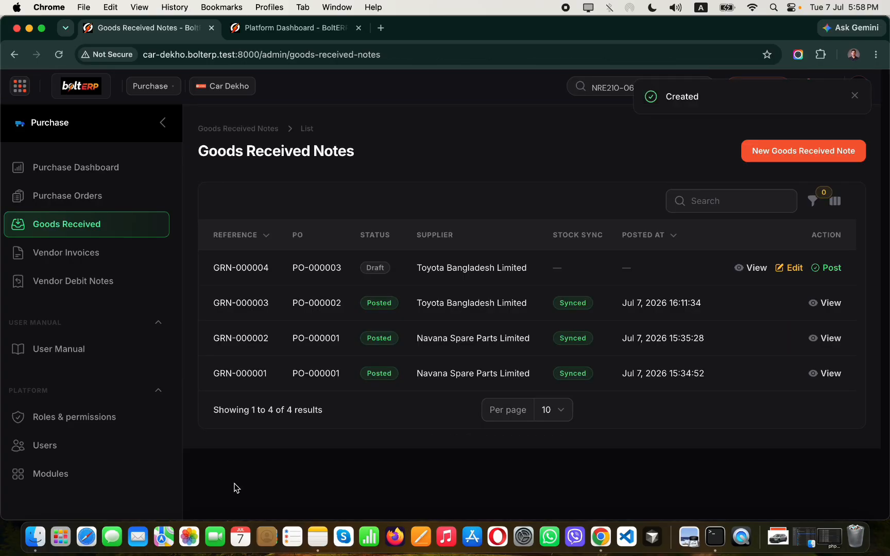
click(828, 268)
click(532, 272)
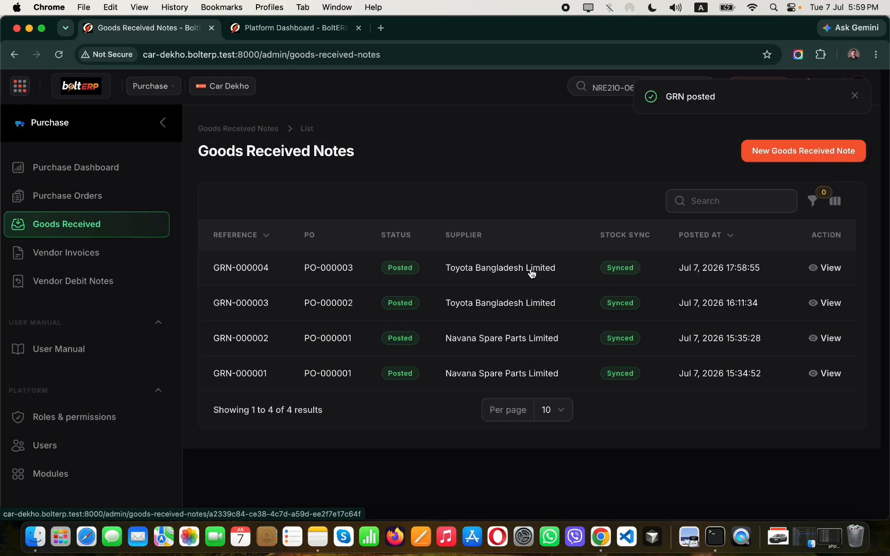
click(153, 86)
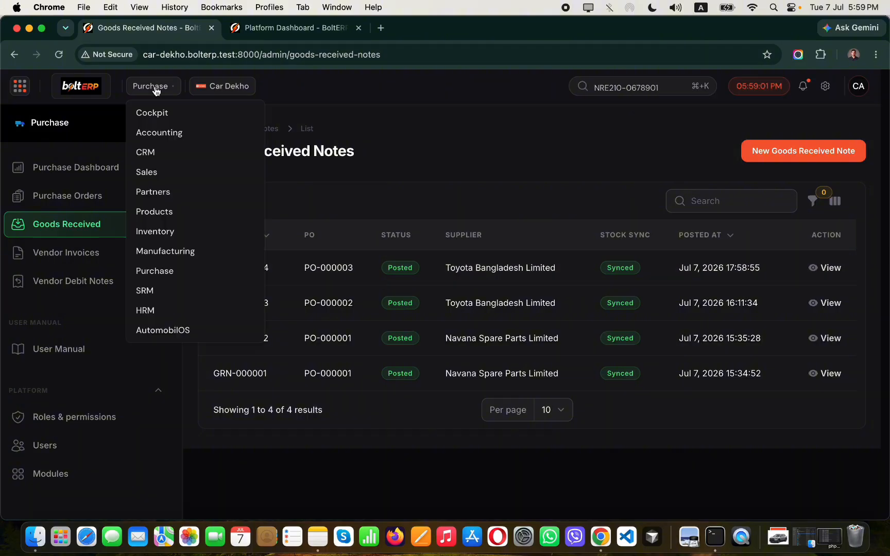
Open Inventory's Stock Overview showing the White Pearl Corolla Cross with 1 unit in MAIN.
click(21, 89)
click(20, 89)
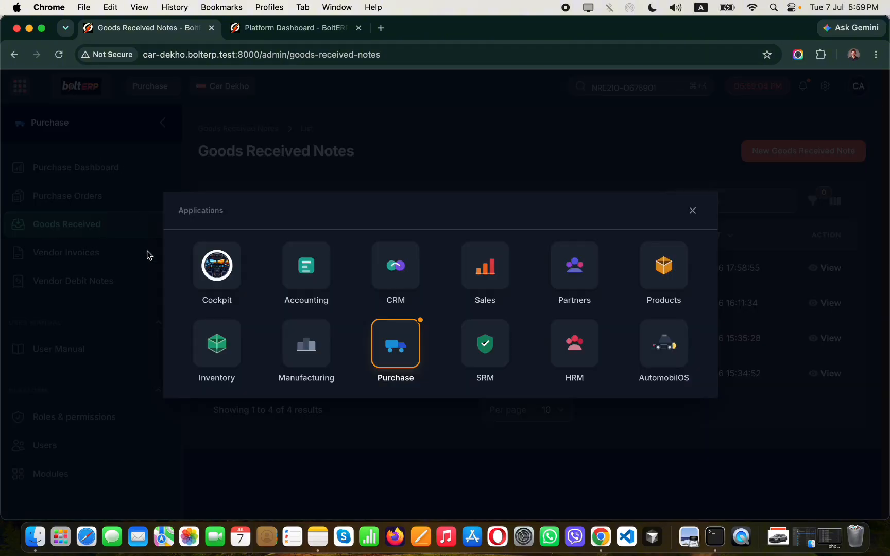
click(212, 351)
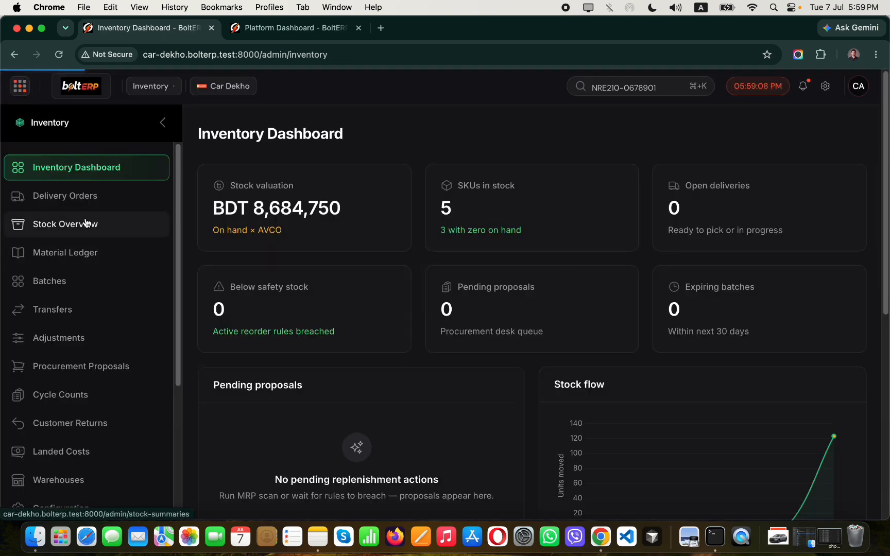
click(86, 223)
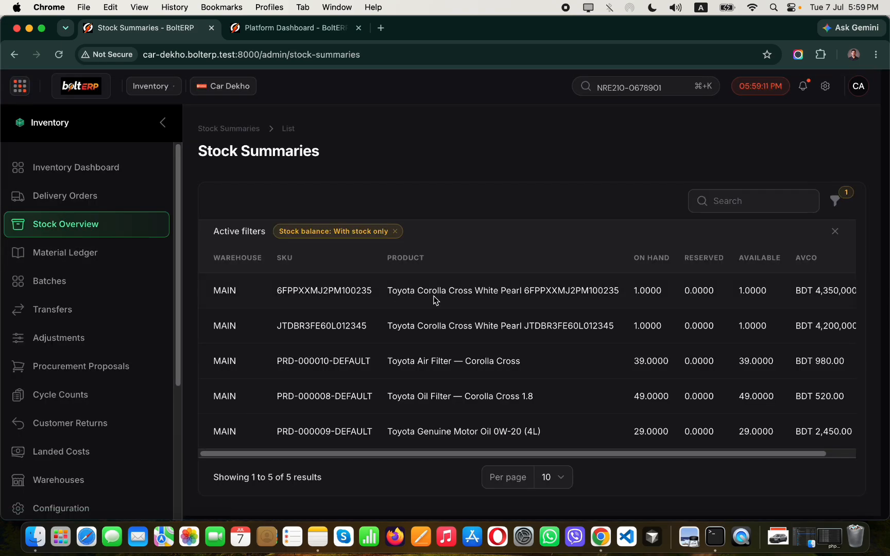
mouse_move(830, 294)
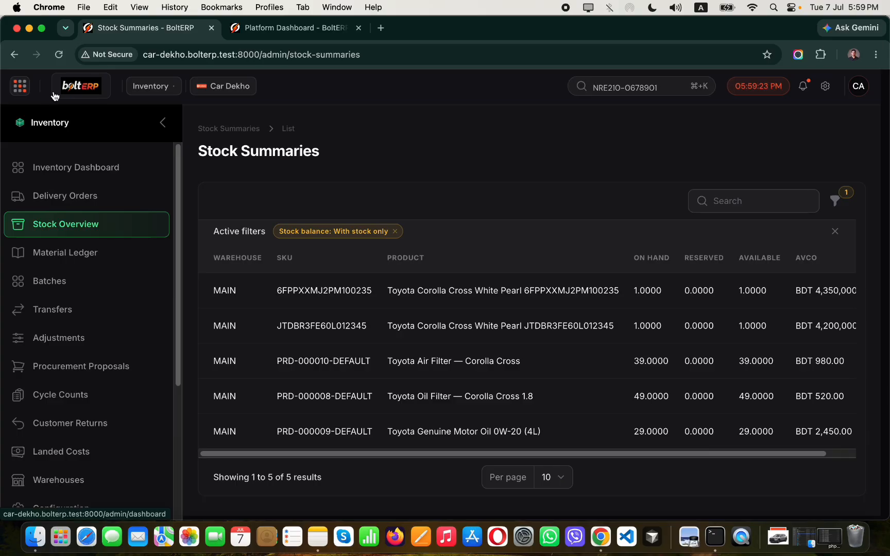
Open the CRM Pipeline Board with the New and Qualified Corolla Cross deals.
click(19, 87)
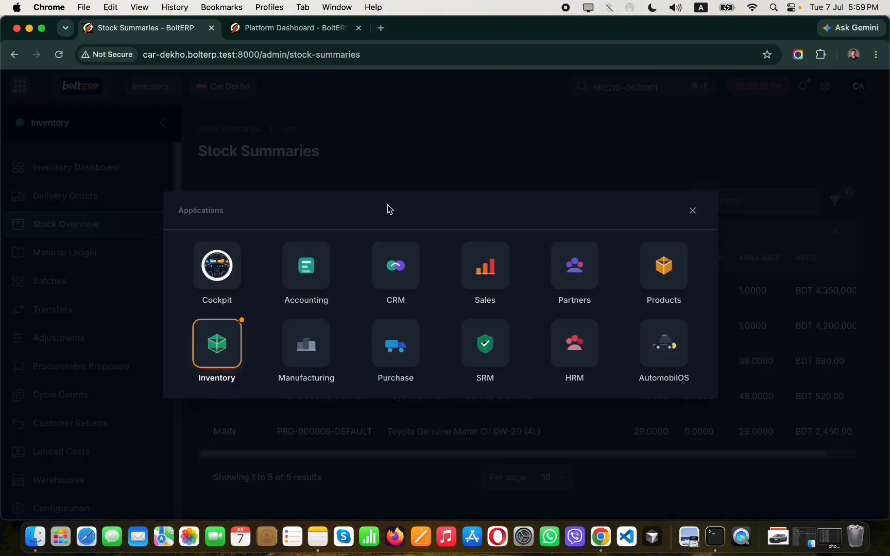
click(397, 265)
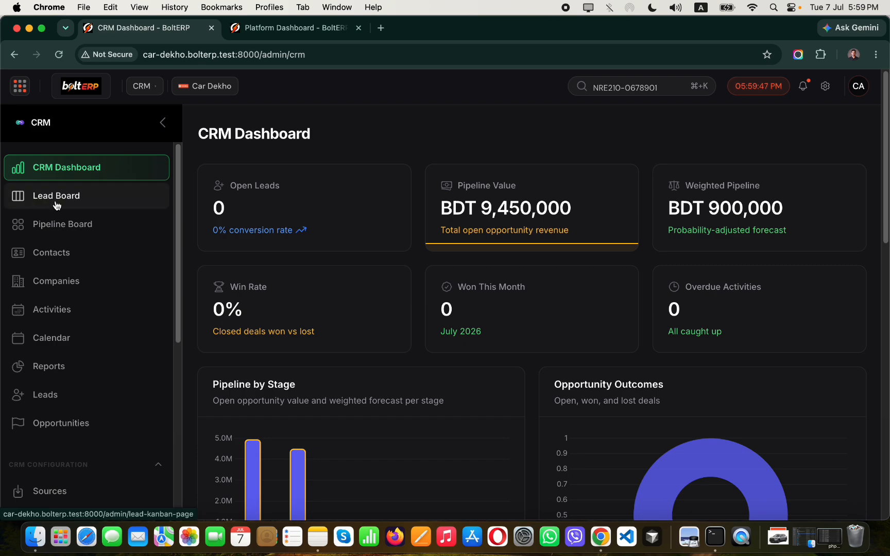
click(152, 206)
click(106, 226)
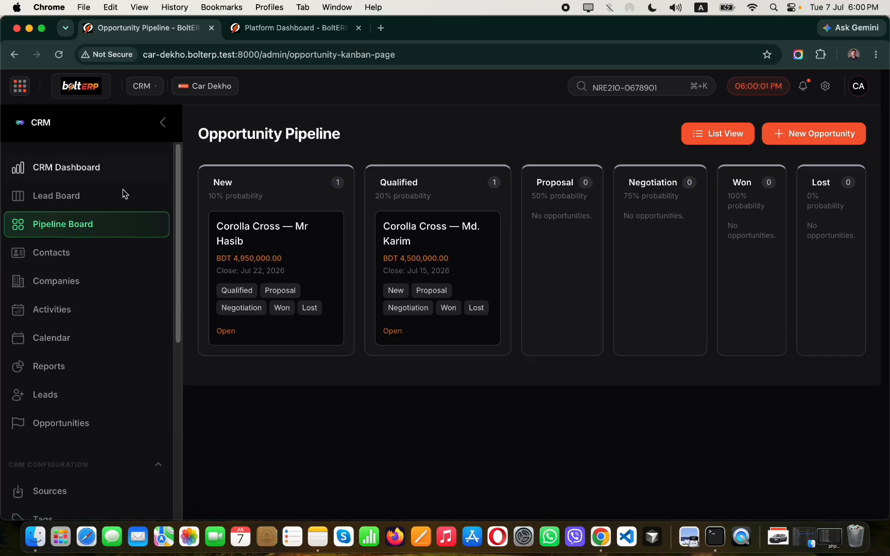
click(144, 86)
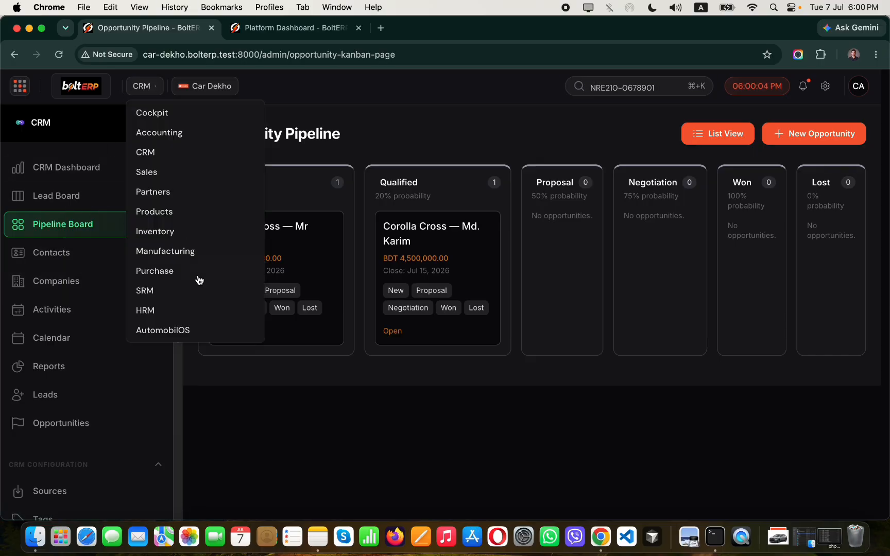
In AutomobilOS, browse Showrooms and Vehicle Units, then open the Test Drives list with TD-000001.
click(180, 333)
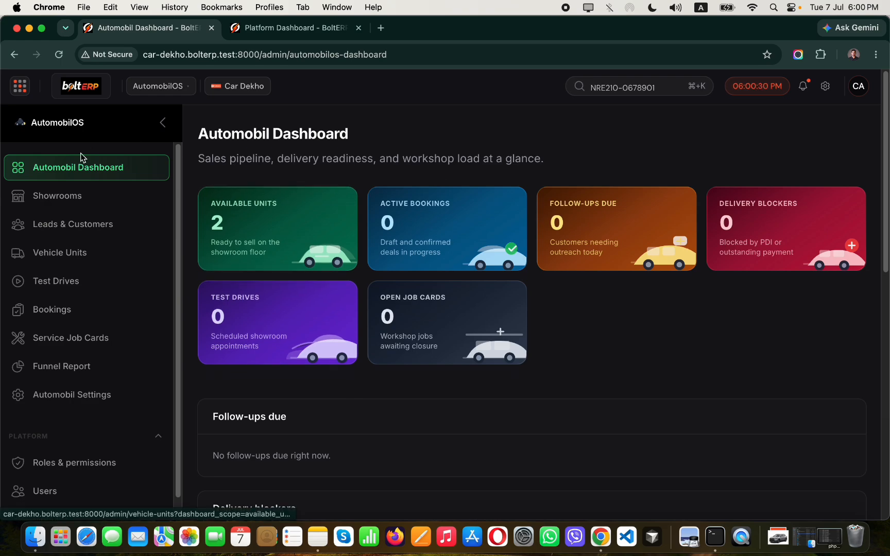
click(86, 196)
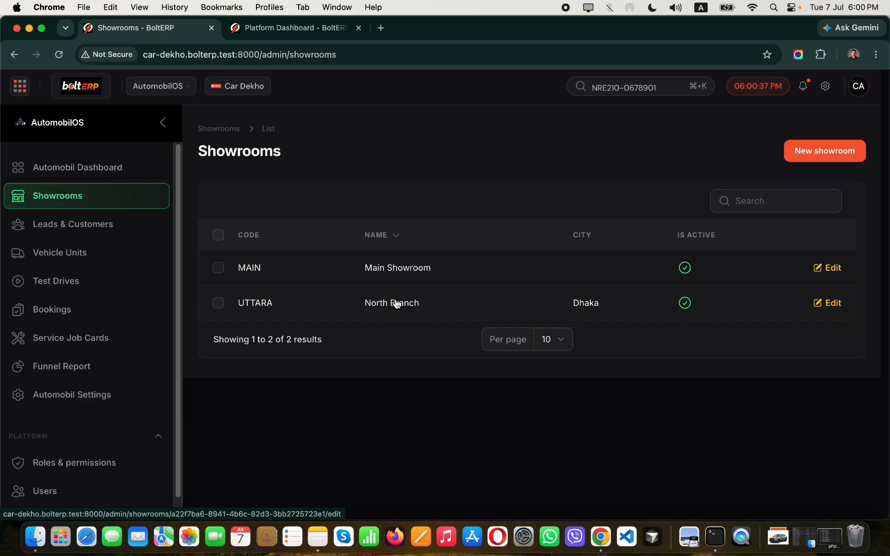
click(80, 264)
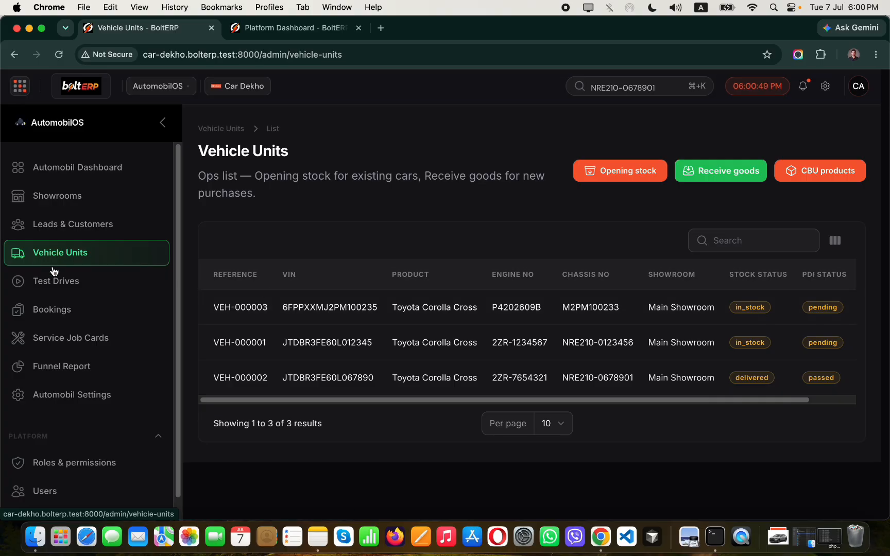
click(65, 291)
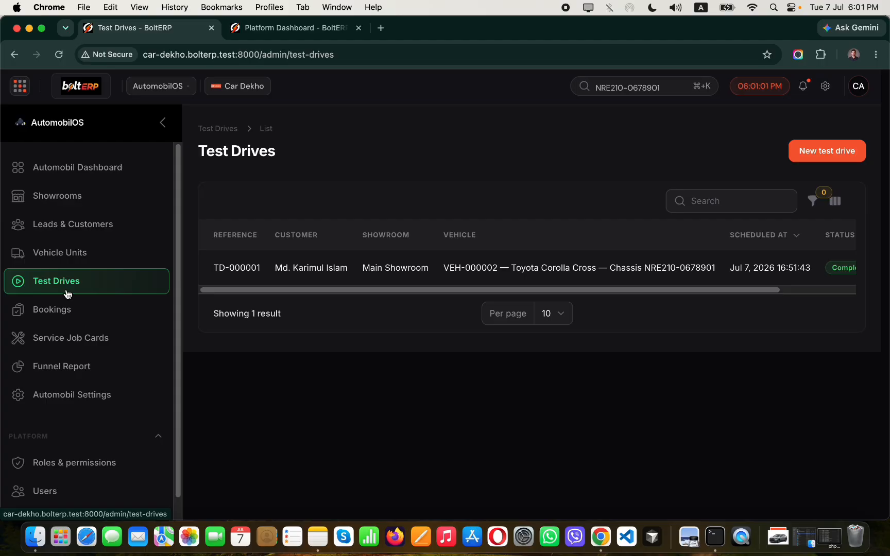
Start a new test drive for the customer with Corolla Cross VEH-000001.
click(814, 151)
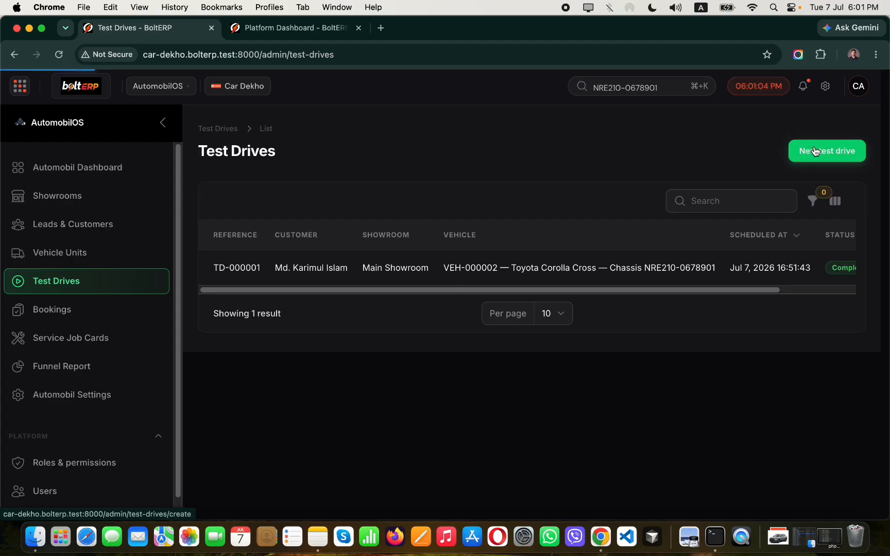
click(629, 261)
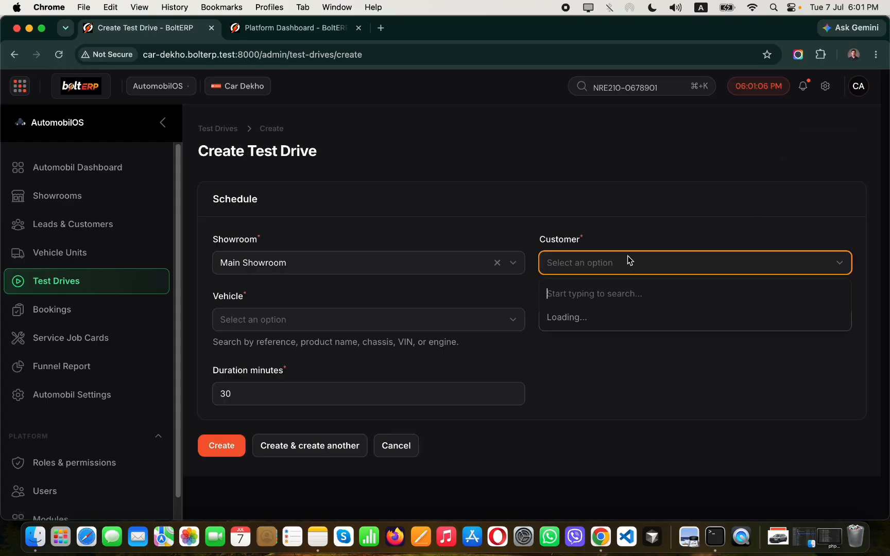
click(610, 340)
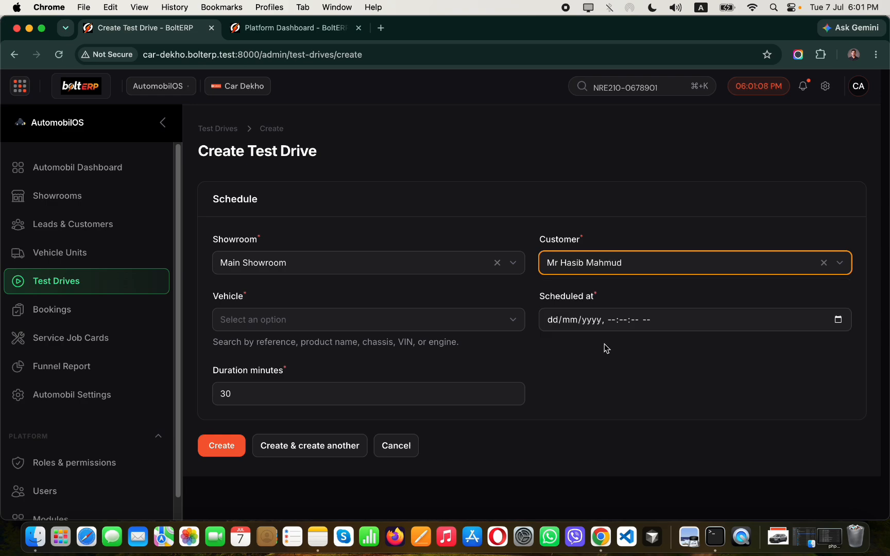
click(419, 323)
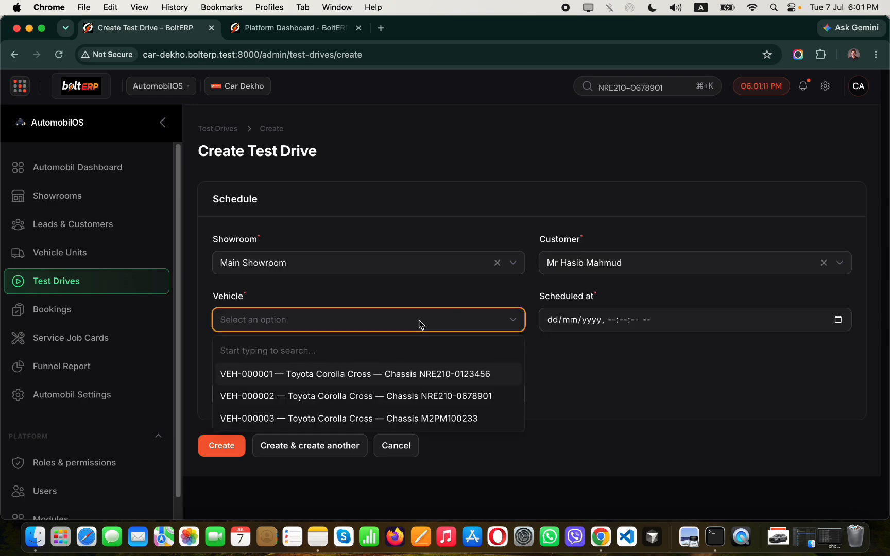
click(456, 374)
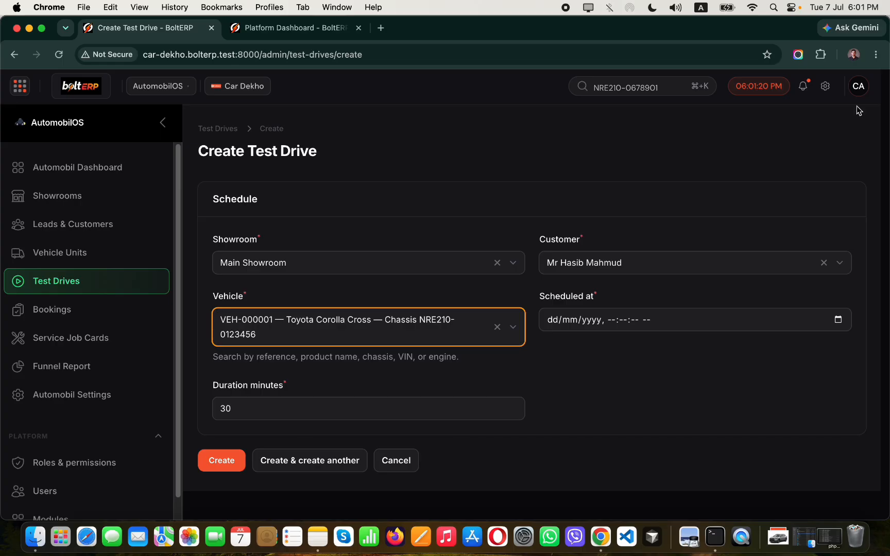
click(678, 83)
click(677, 85)
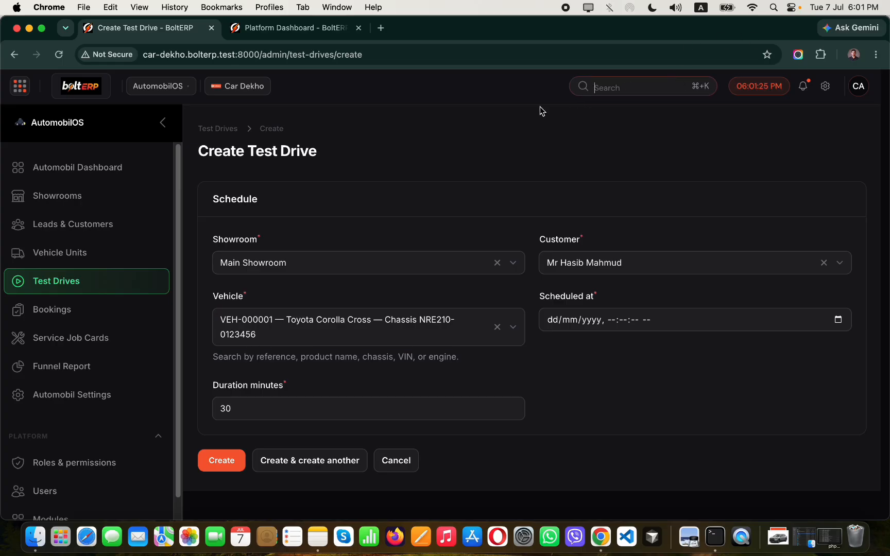
Schedule it for Jul 7, 2026 18:01:28 and create test drive TD-000002.
click(838, 319)
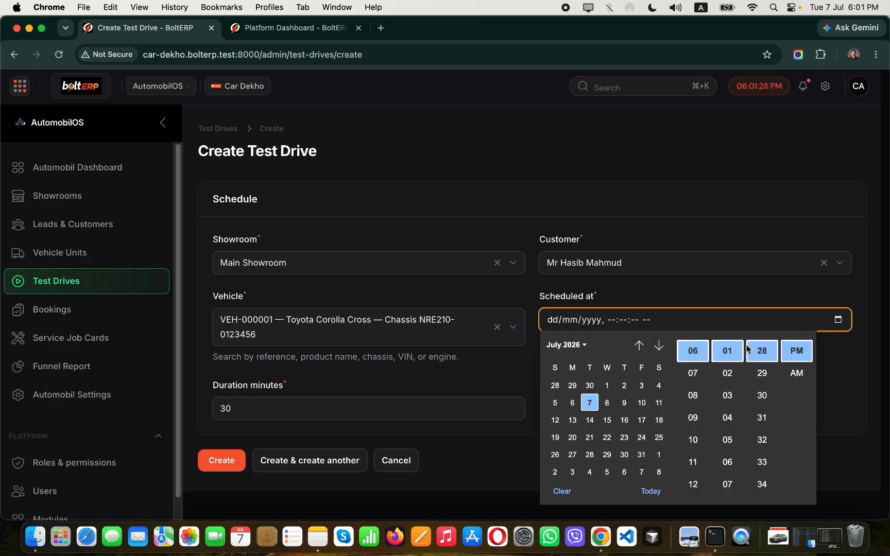
click(604, 406)
click(592, 404)
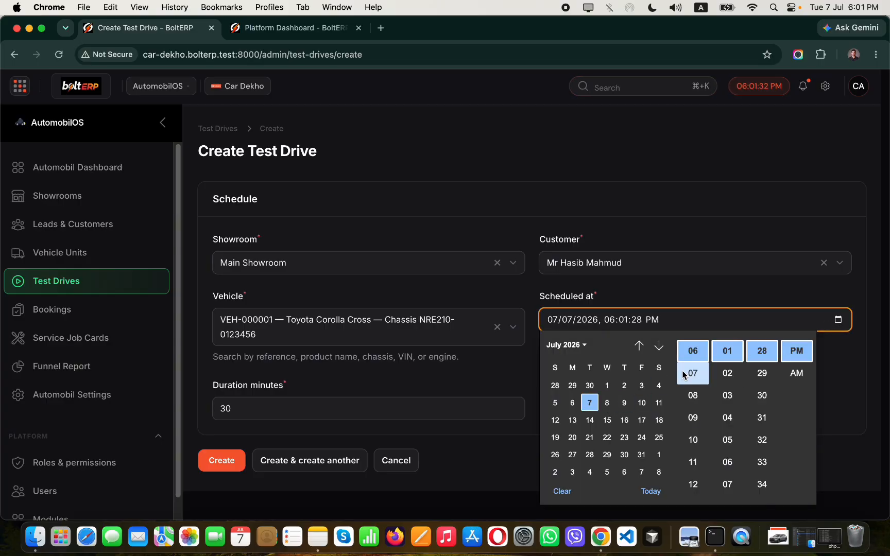
click(831, 355)
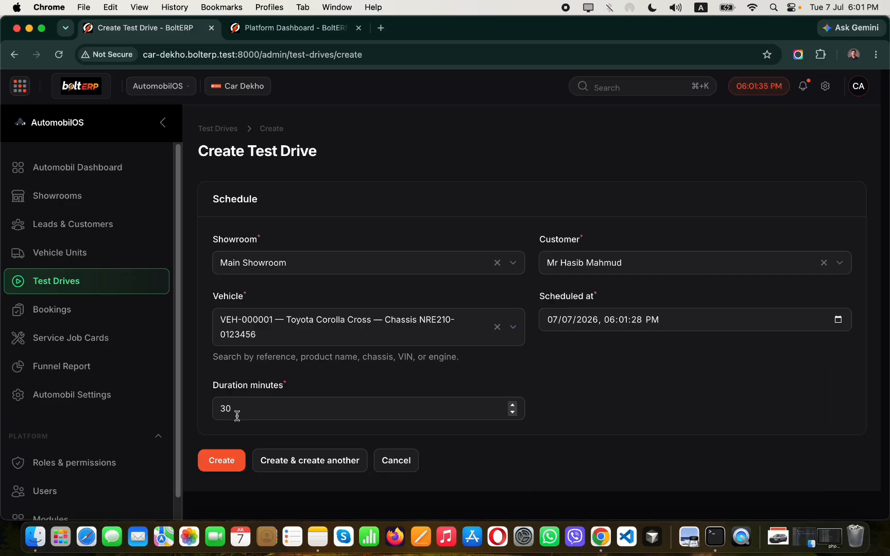
click(219, 466)
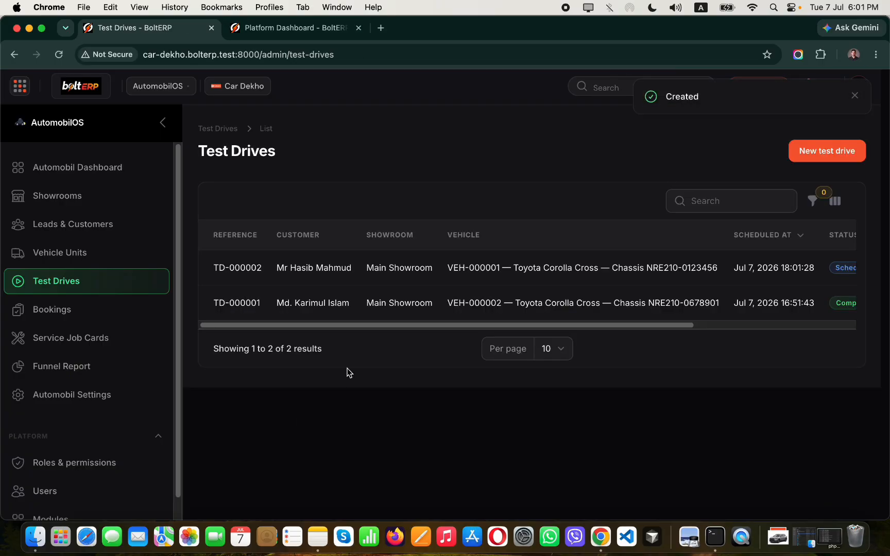
Start and complete test drive TD-000002 so both test drives show Completed.
drag(374, 329, 640, 322)
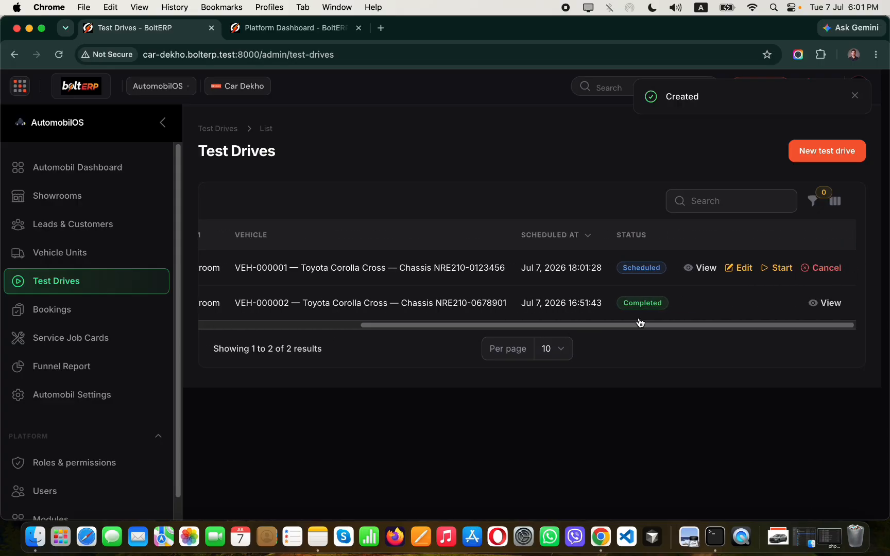
click(782, 270)
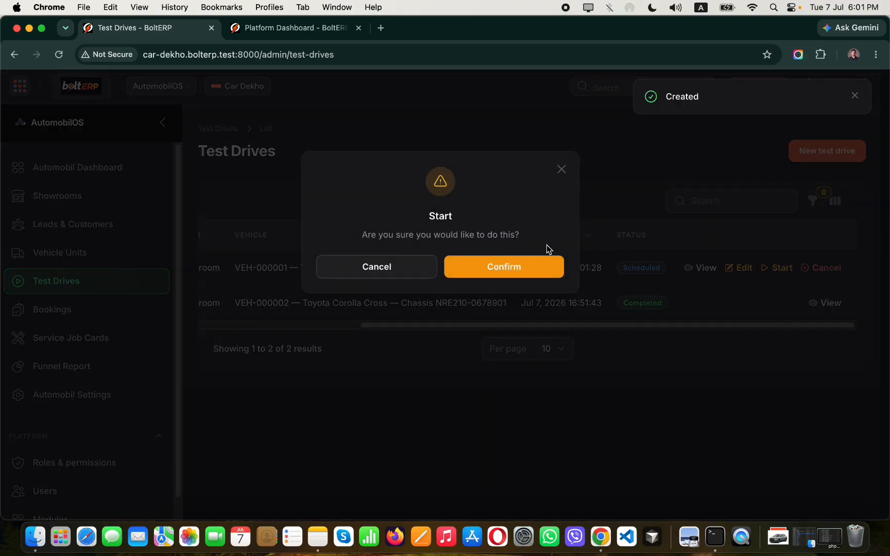
click(520, 266)
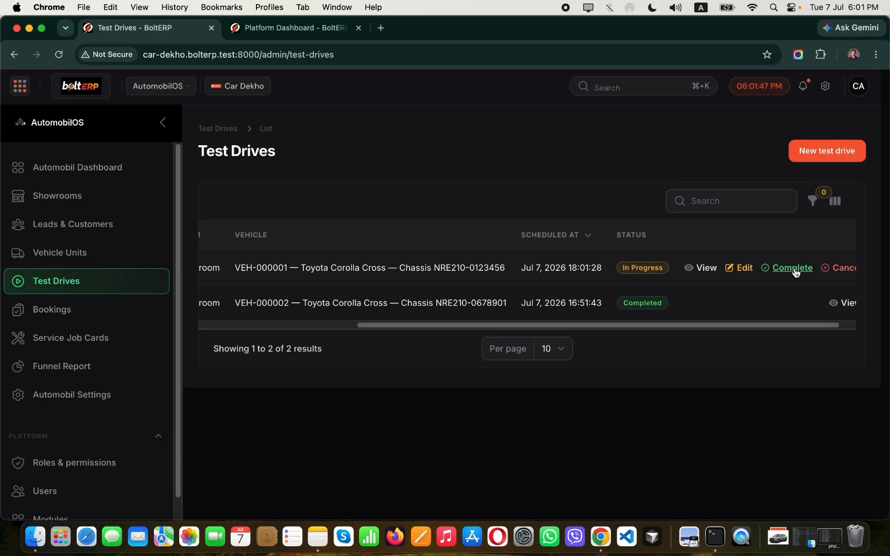
click(793, 267)
click(499, 265)
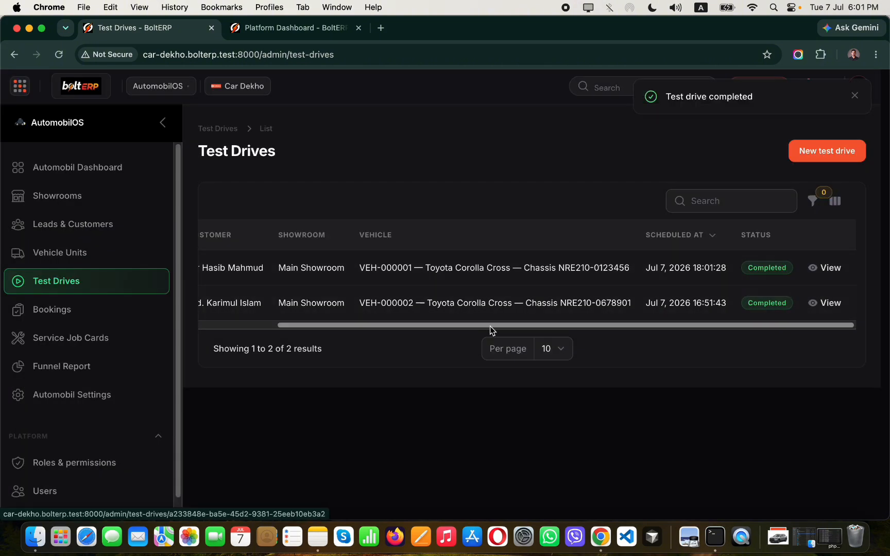
drag(492, 332, 366, 327)
click(445, 342)
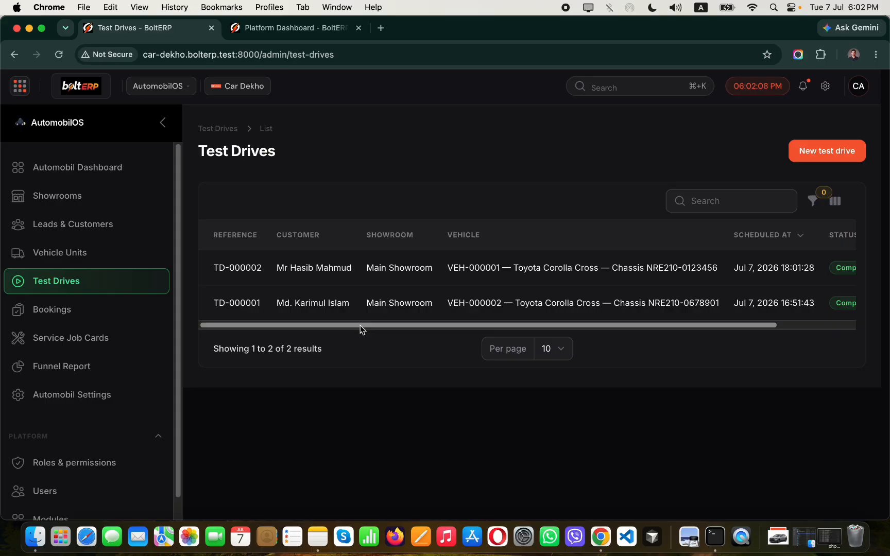
Begin a new booking for the customer with in-stock Toyota Corolla Cross VEH-000001.
click(47, 315)
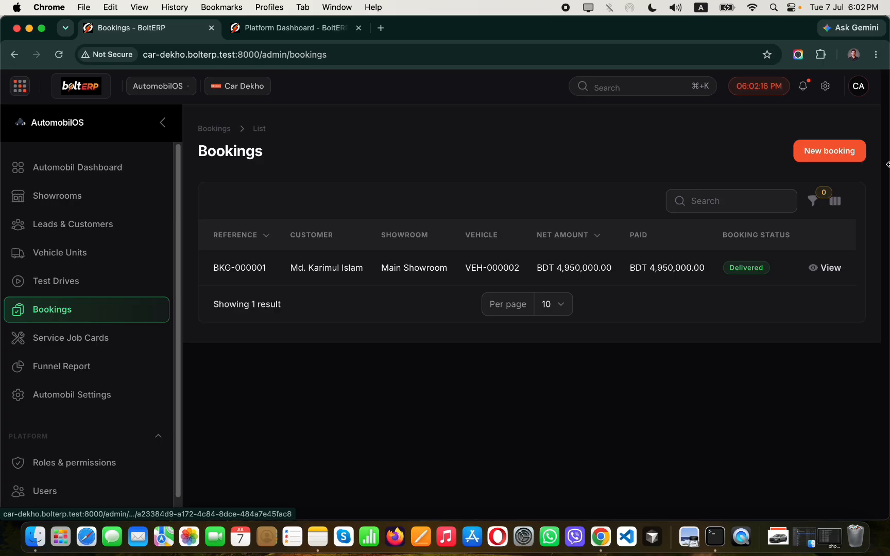
click(840, 159)
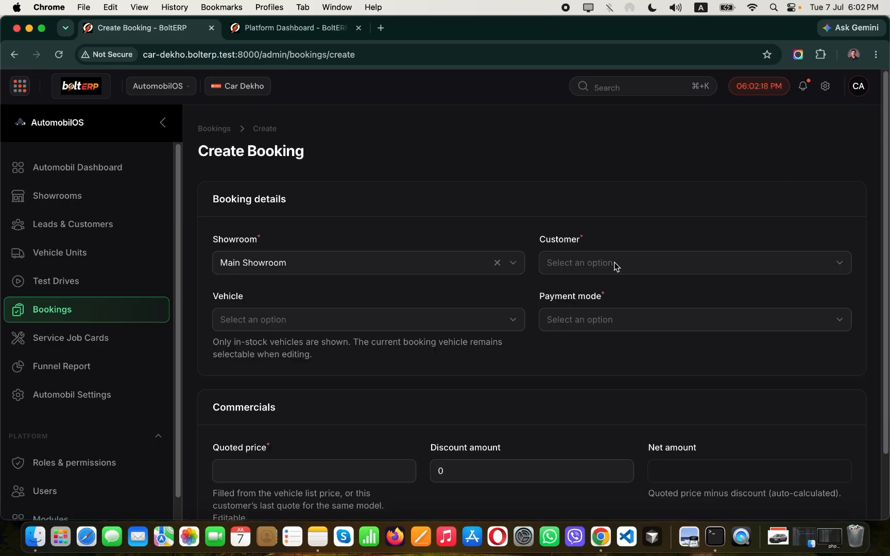
click(615, 263)
click(603, 336)
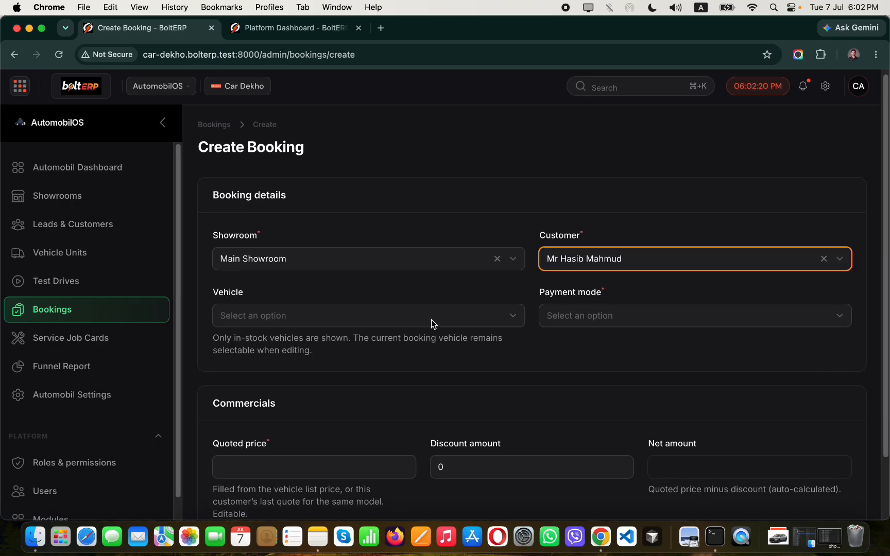
scroll(432, 319, down, 3)
click(437, 247)
click(469, 305)
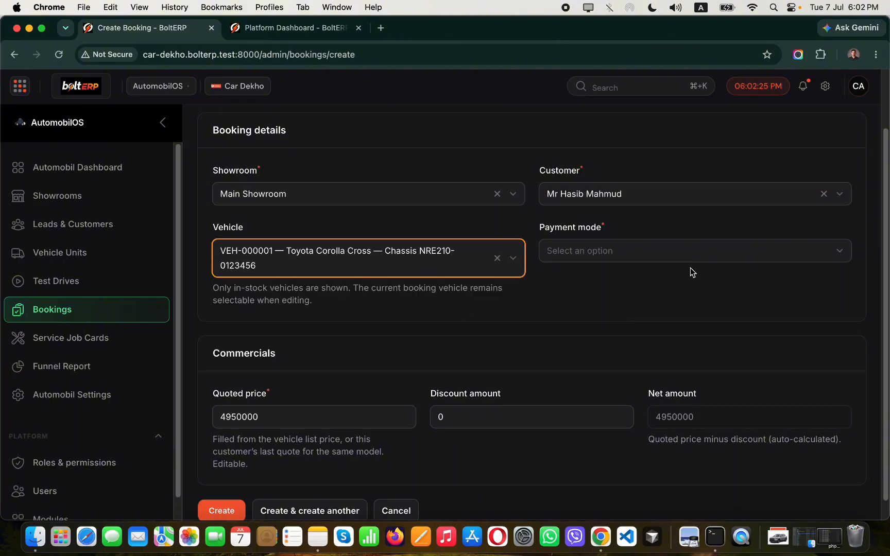
Set Cash payment, keep the quoted BDT 4,950,000 price and create the booking.
click(680, 253)
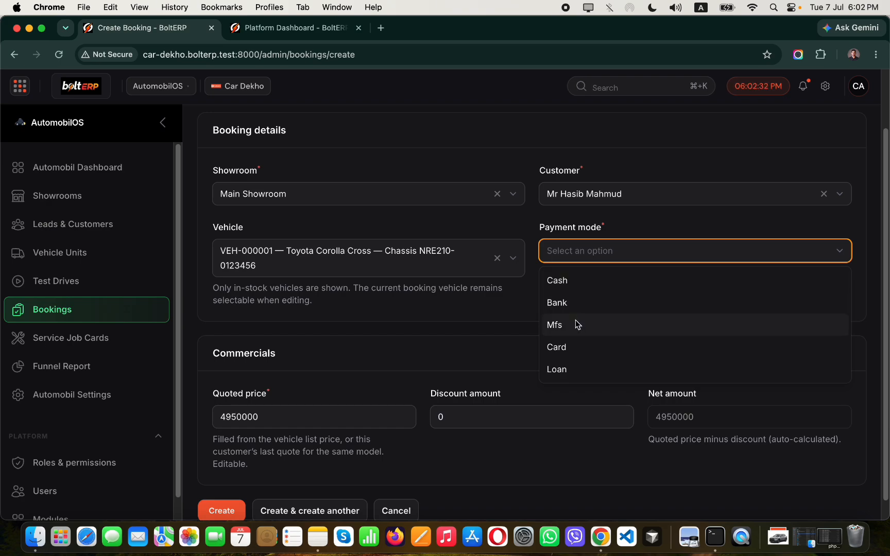
click(566, 279)
scroll(464, 280, down, 1)
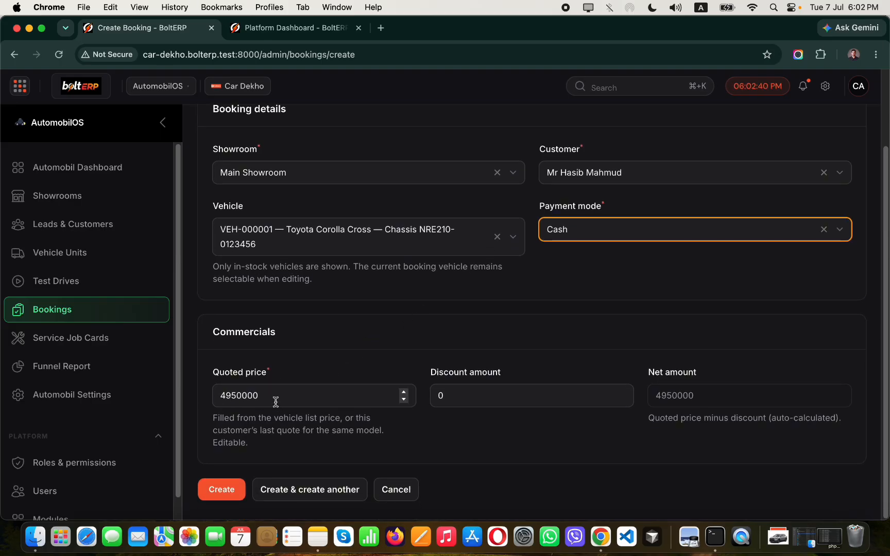
drag(275, 401, 222, 392)
click(580, 344)
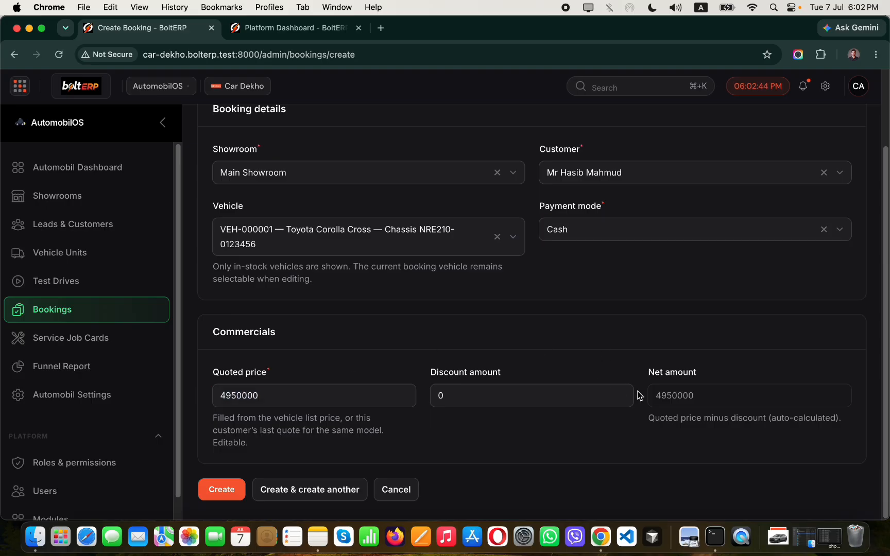
click(228, 497)
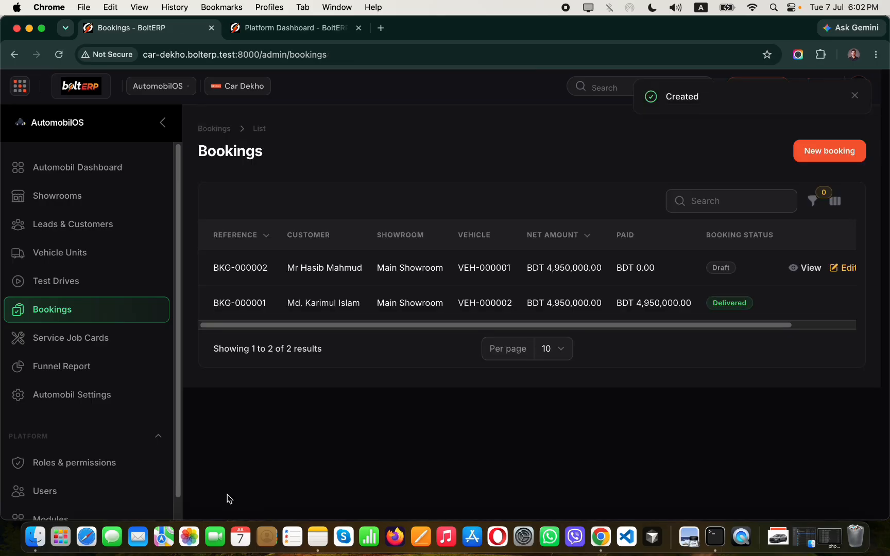
Confirm the new VEH-000001 draft booking.
drag(654, 327, 707, 336)
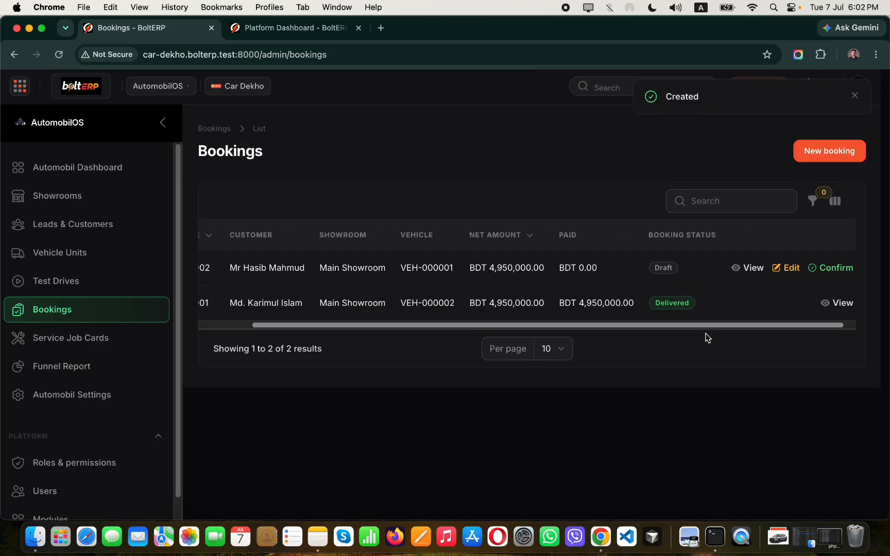
click(824, 268)
click(533, 269)
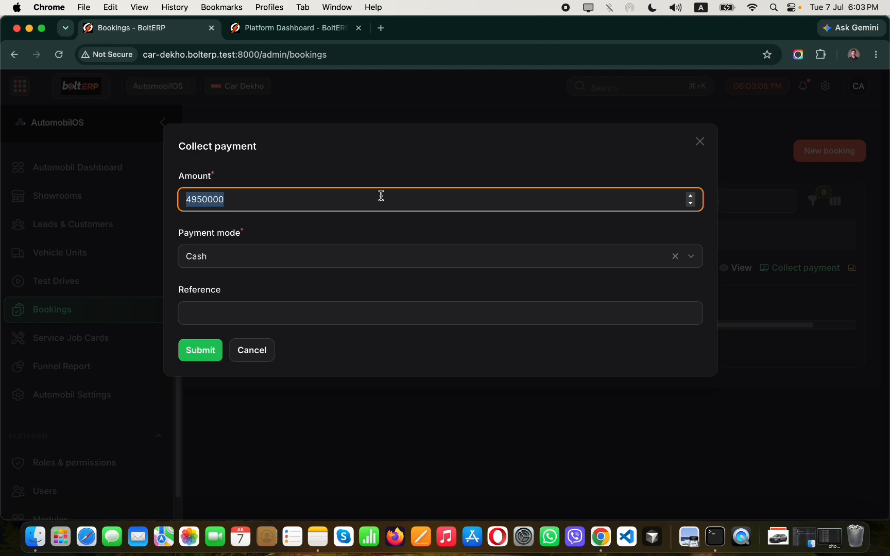
Collect a BDT 1,000,000 cash advance with reference 'Advance paid 10 Lac'.
text(10)
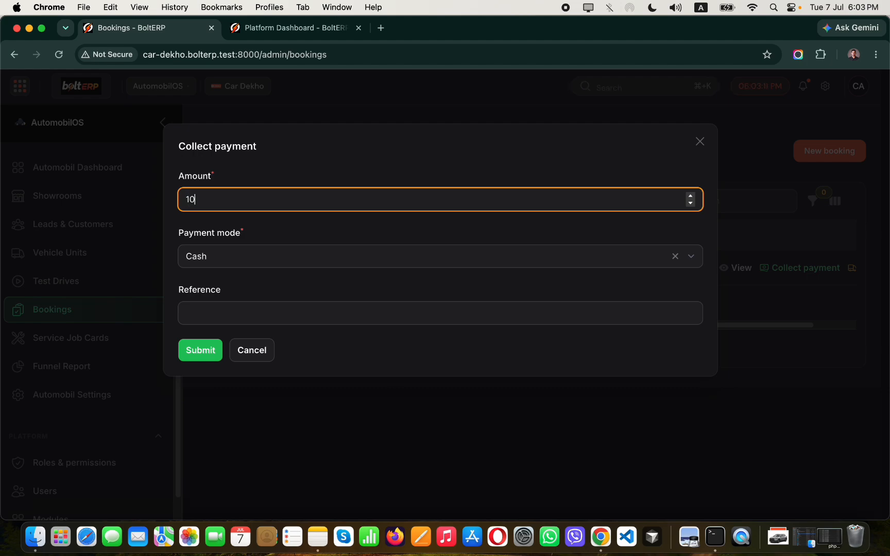
text(00000)
click(264, 306)
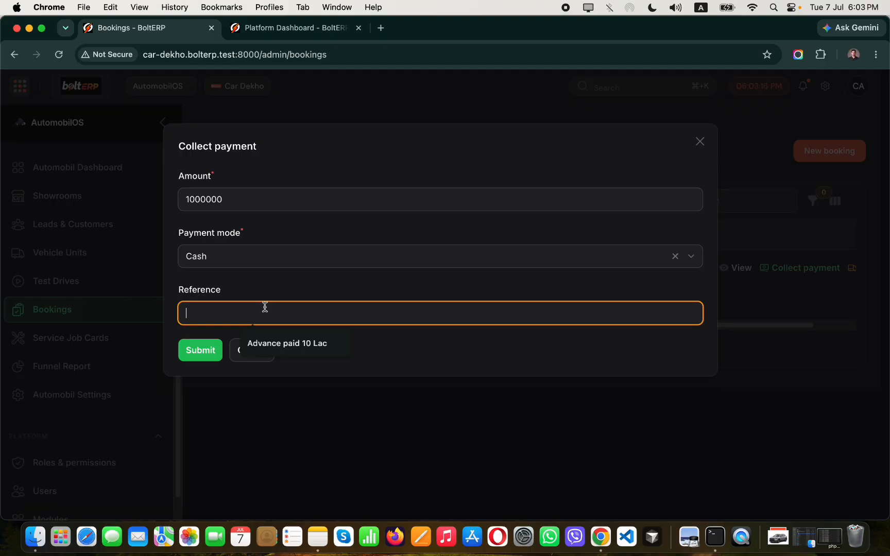
click(278, 343)
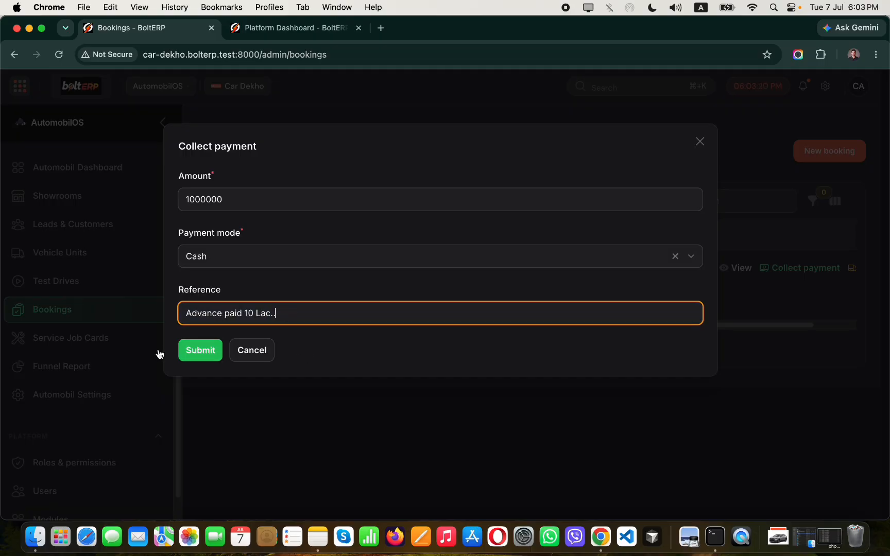
click(187, 353)
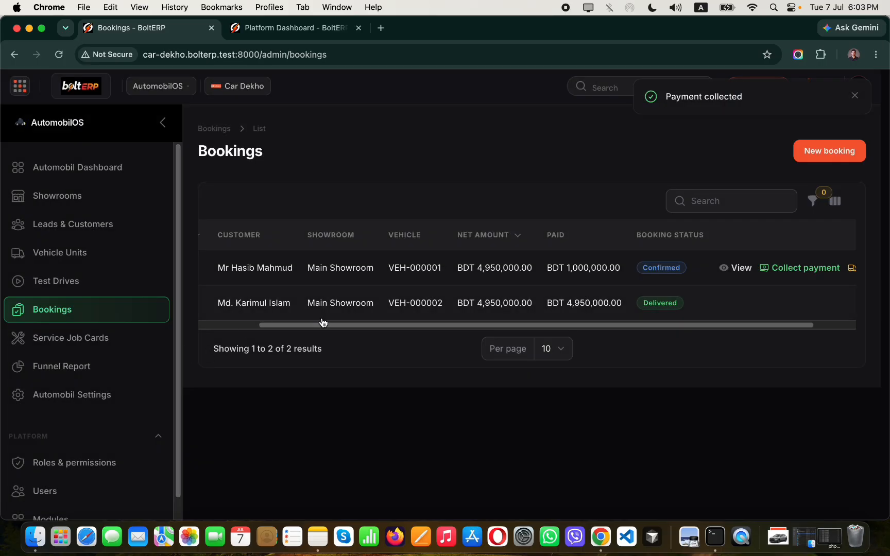
Attempt to deliver the booked car, which fails.
drag(329, 326, 410, 333)
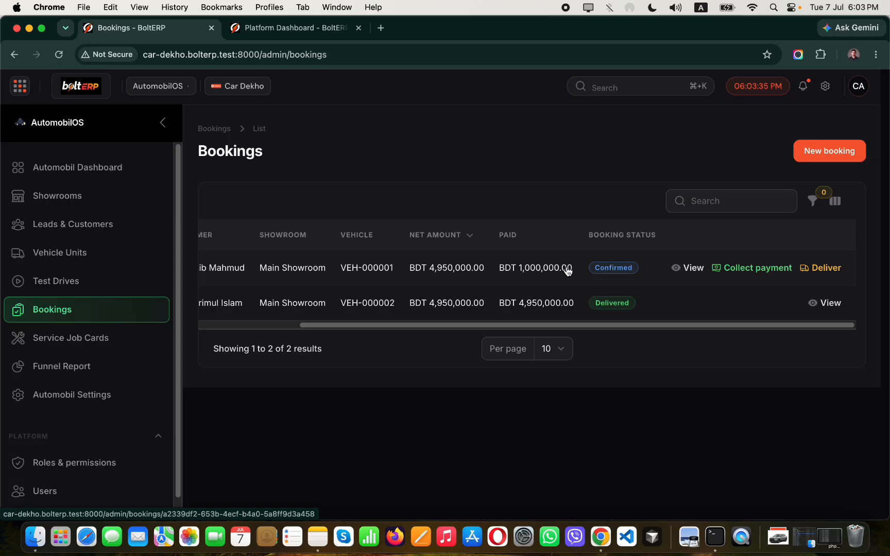
click(824, 268)
click(475, 272)
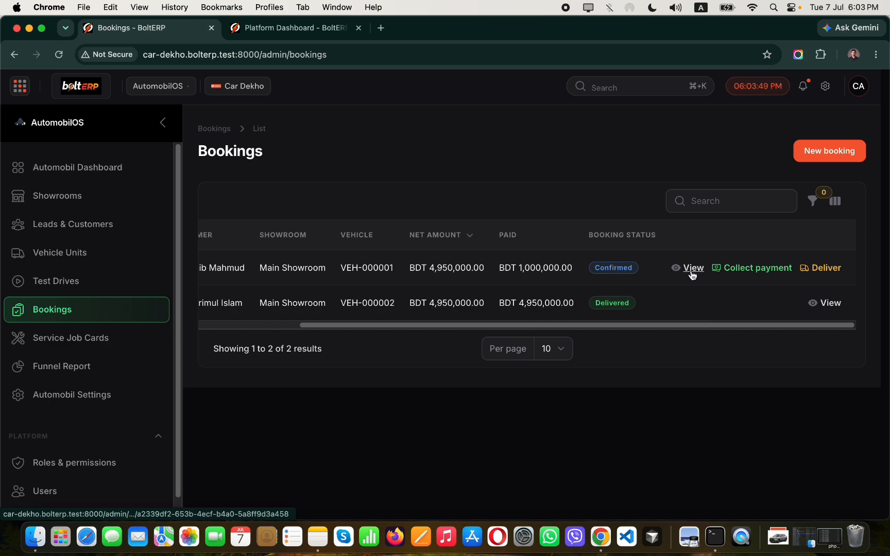
Set vehicle VEH-000001's PDI status to Passed and save the change.
click(362, 271)
scroll(355, 281, down, 3)
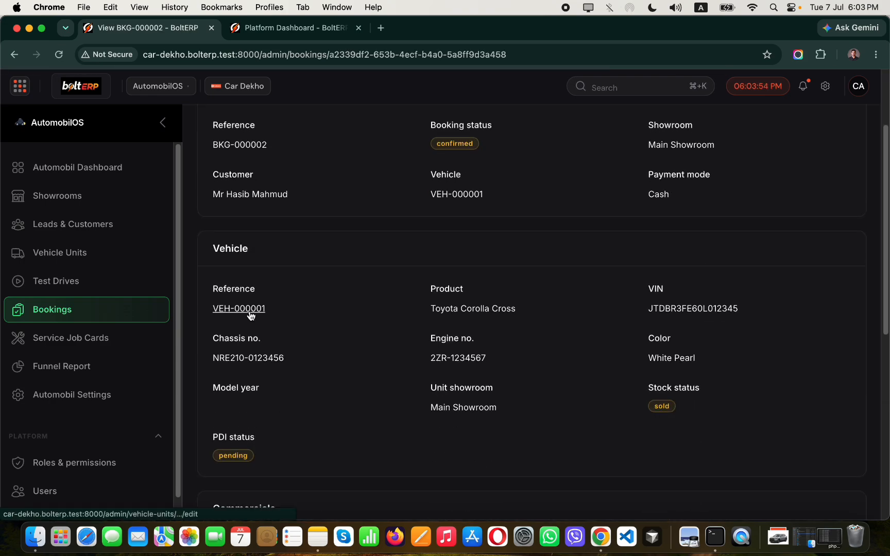
click(250, 309)
click(248, 504)
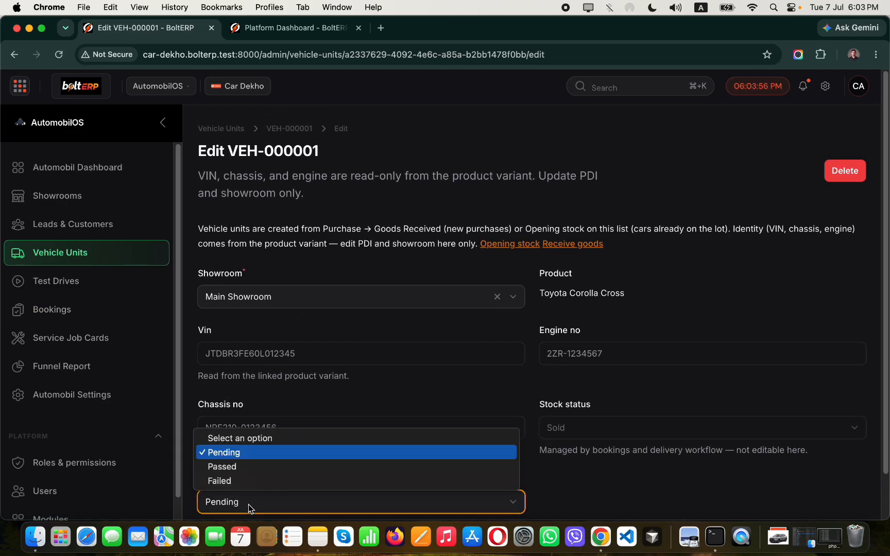
click(222, 467)
scroll(427, 307, down, 2)
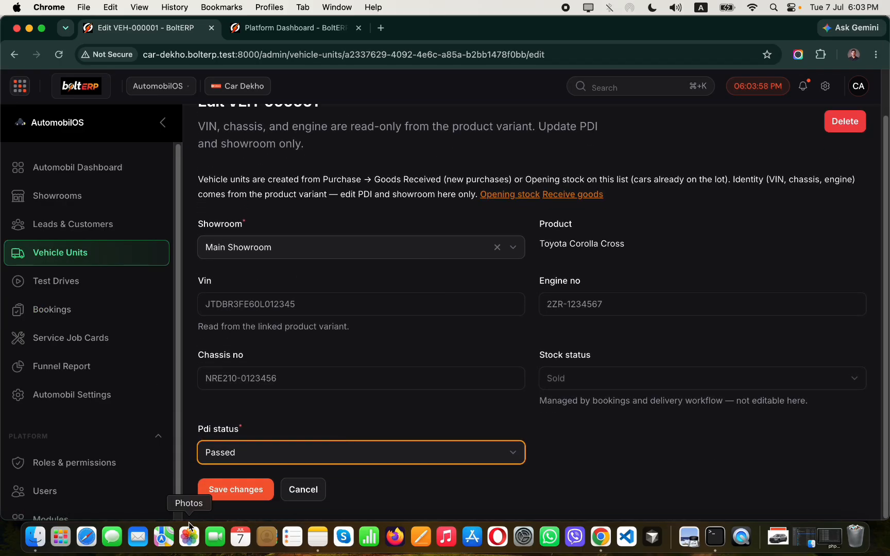
click(216, 492)
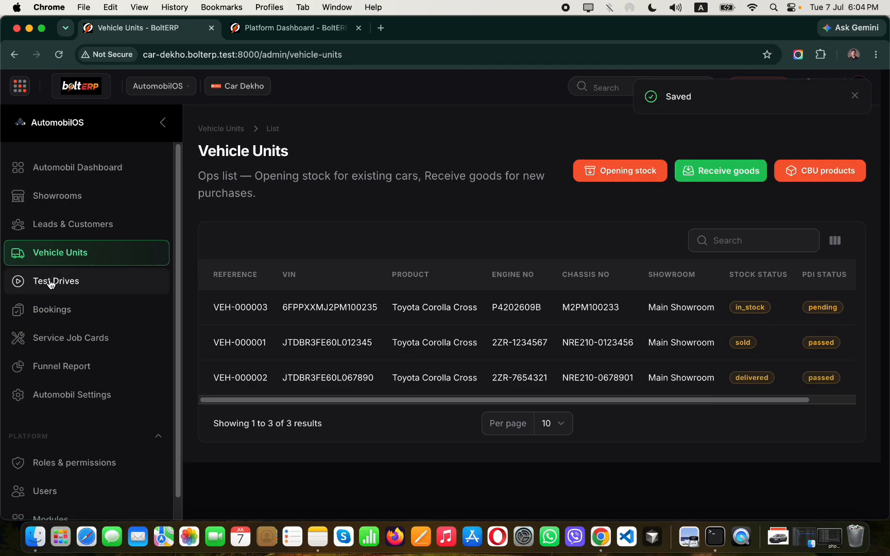
Back in Bookings, deliver the booked Corolla Cross.
click(68, 315)
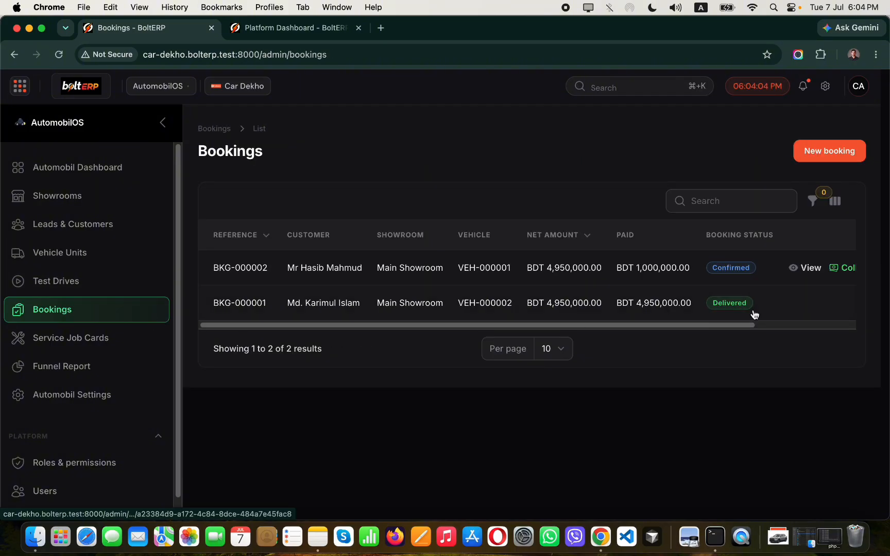
scroll(746, 308, right, 1)
scroll(747, 308, right, 3)
click(822, 268)
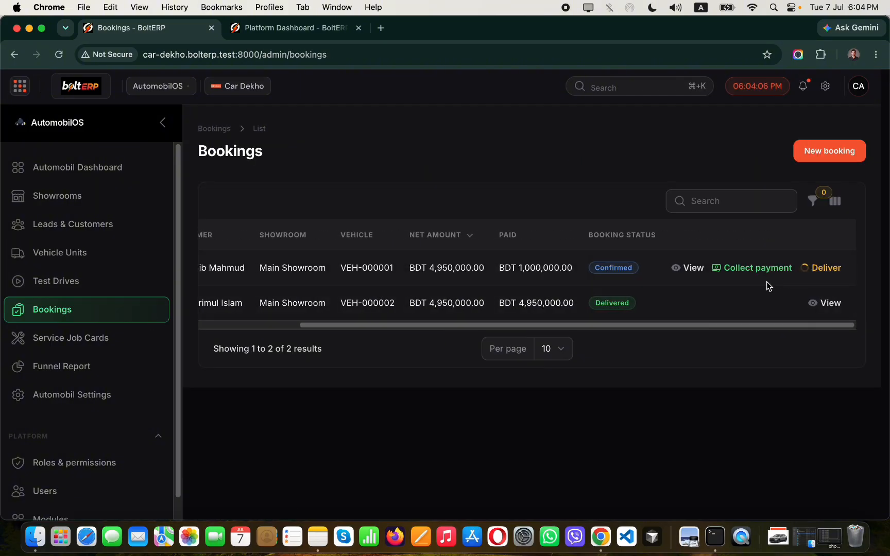
click(531, 273)
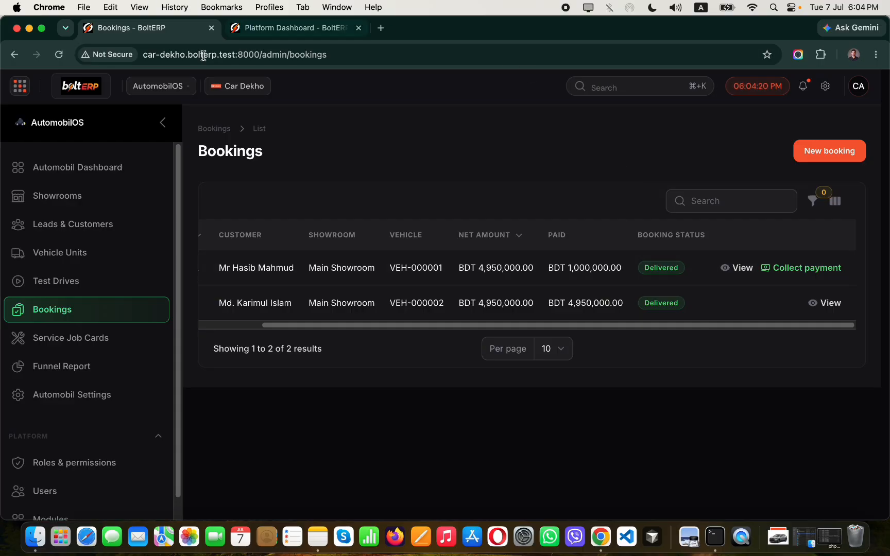
click(172, 86)
In Accounting Invoices, view draft invoice CI-000003 for the Corolla Cross at 4,950,000.00 BDT.
click(164, 132)
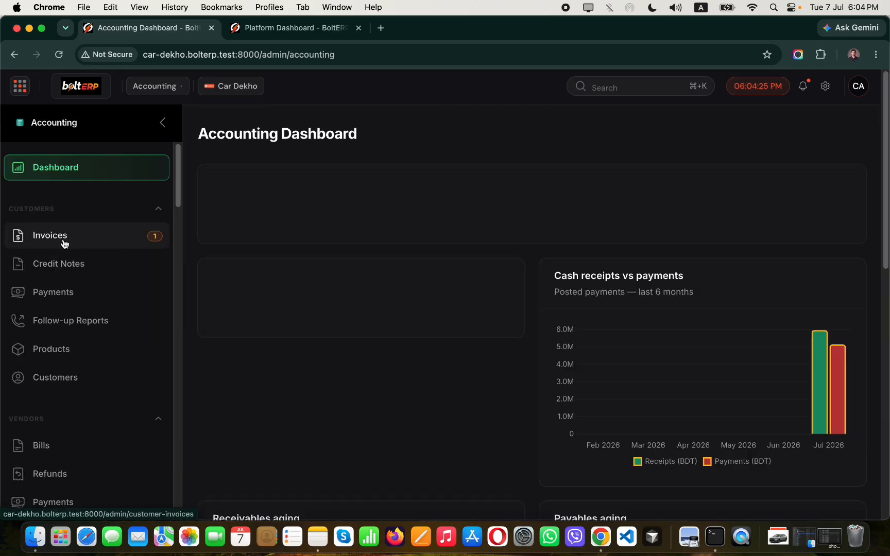
click(120, 242)
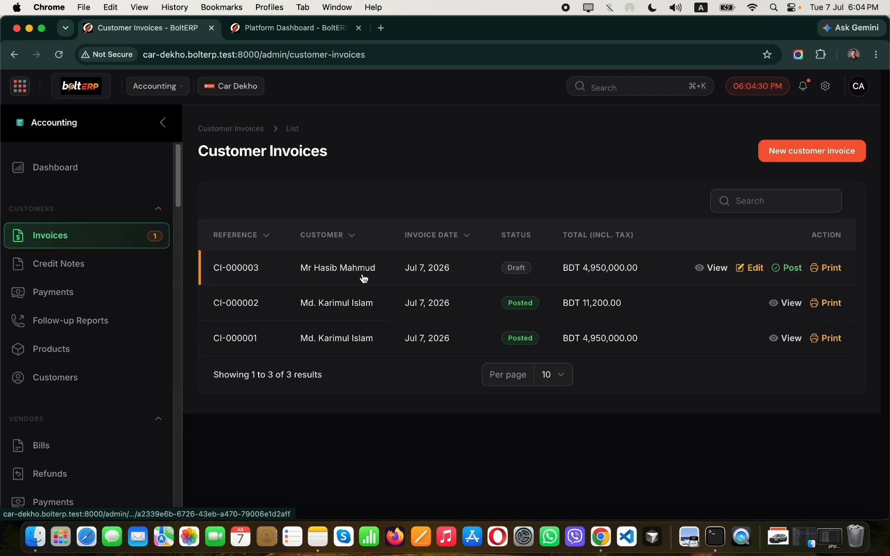
click(715, 269)
scroll(520, 311, down, 5)
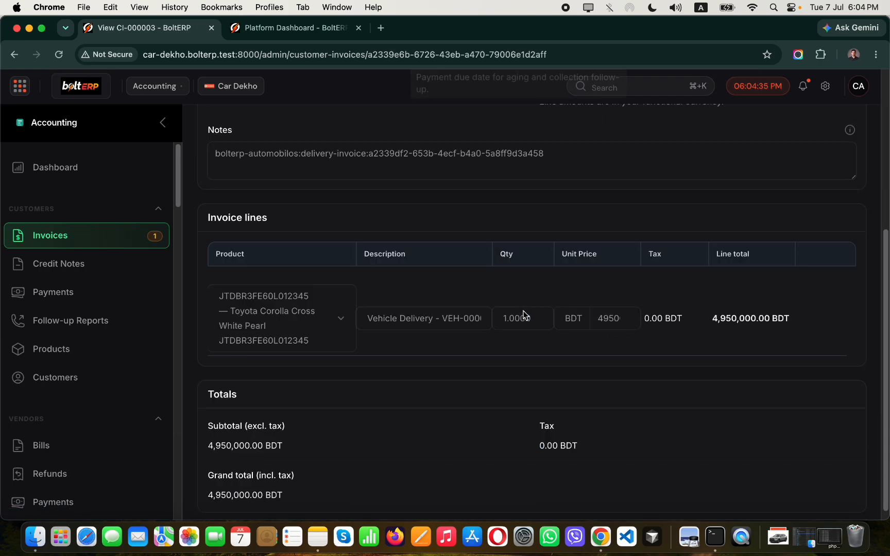
scroll(523, 315, down, 1)
Post draft invoice CI-000003 for BDT 4,950,000.00 to the ledger.
scroll(524, 365, up, 10)
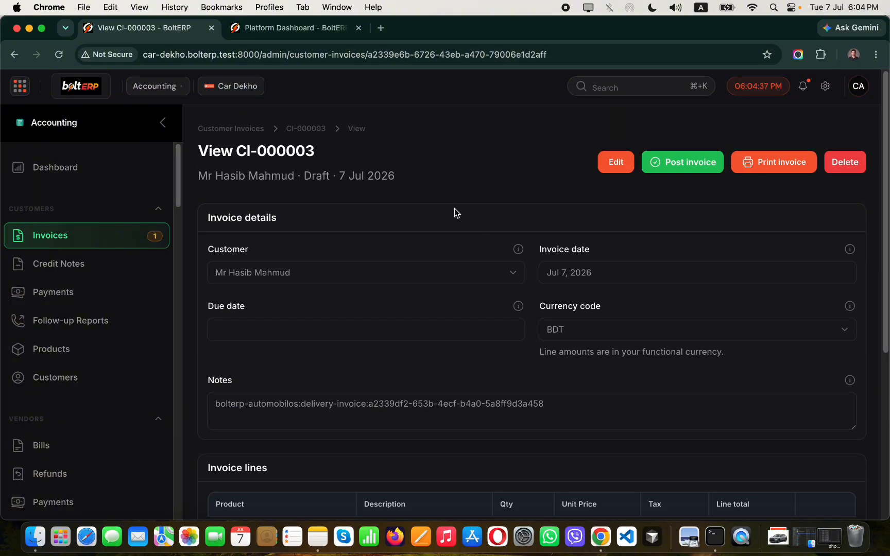
click(228, 130)
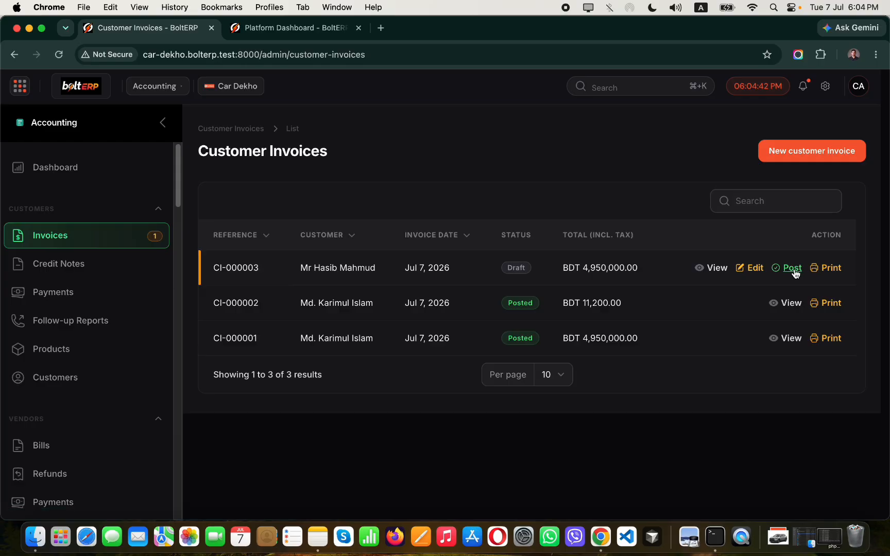
click(792, 269)
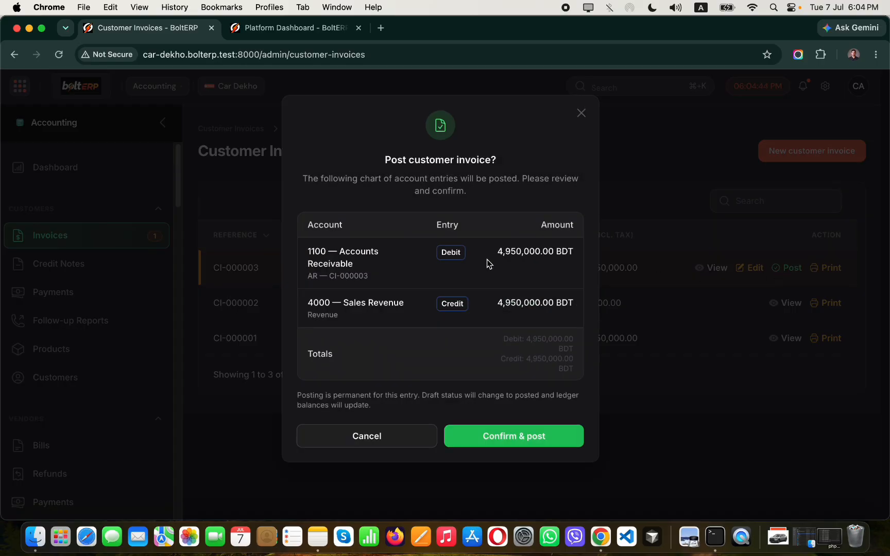
click(496, 439)
Preview the printable CI-000003 invoice, then return to the Customer Invoices list.
click(831, 269)
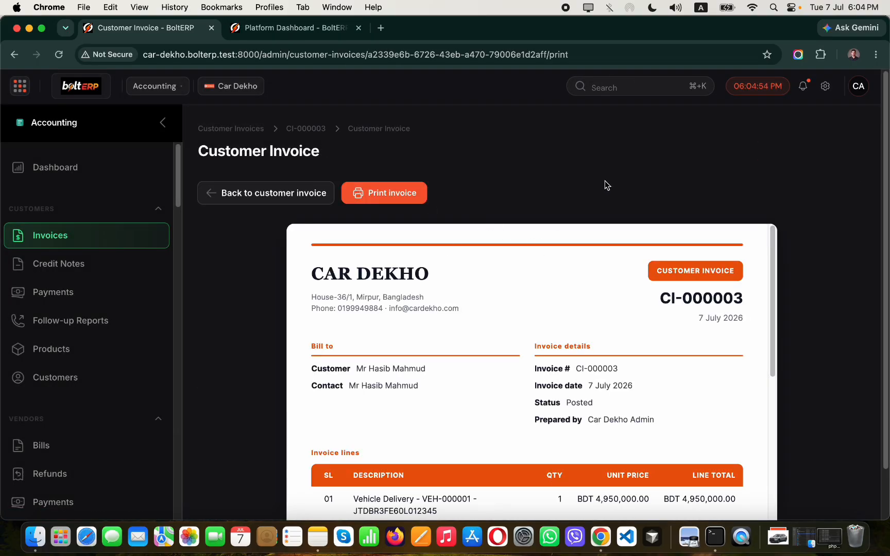
scroll(605, 184, down, 10)
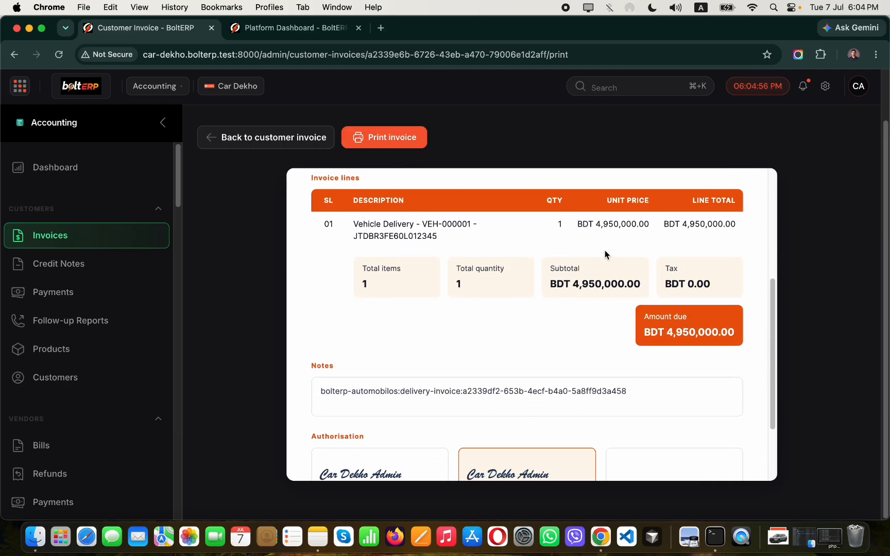
scroll(605, 253, down, 3)
scroll(567, 309, up, 10)
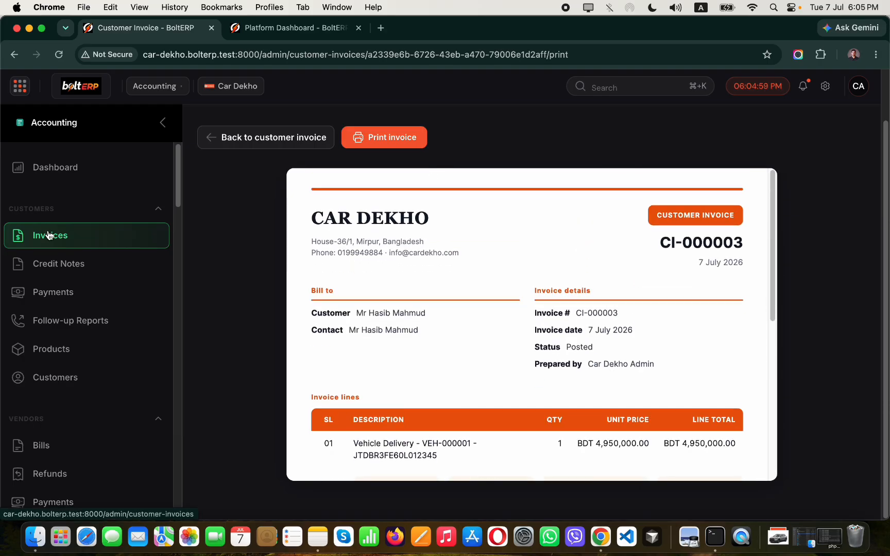
click(48, 235)
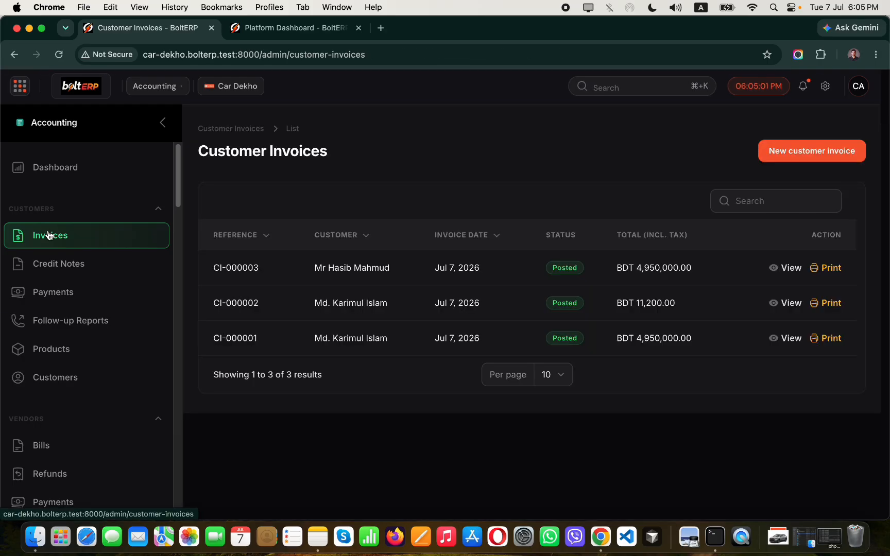
Start a new customer payment for the car buyer in the Bank Journal, dated Jul 7, 2026.
click(59, 292)
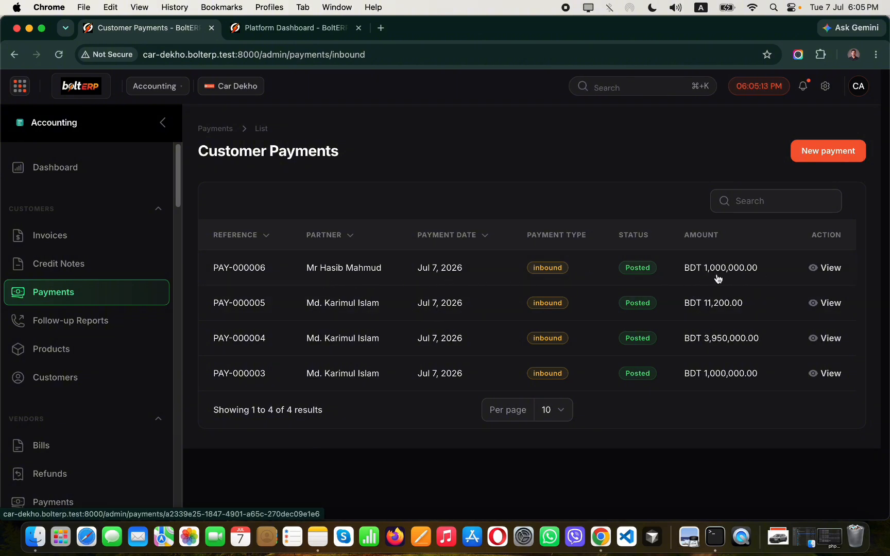
click(845, 159)
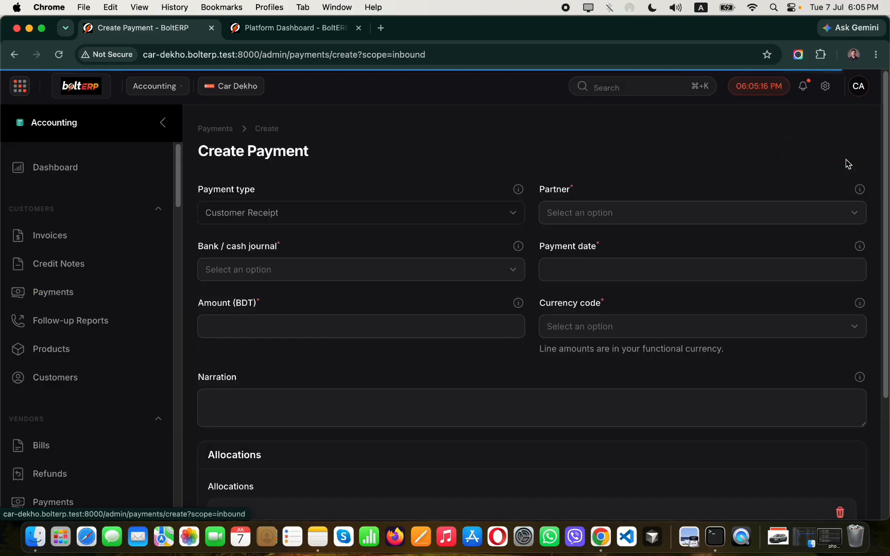
click(607, 215)
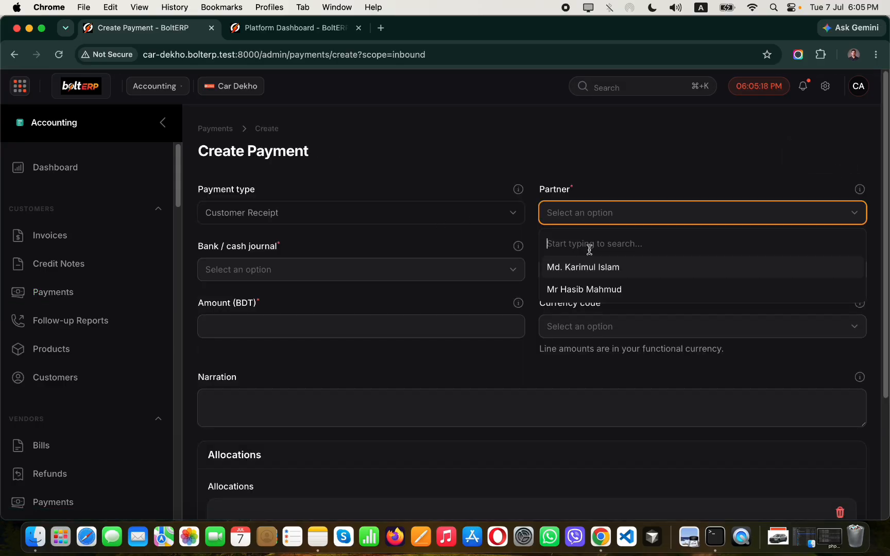
click(589, 288)
scroll(464, 257, down, 2)
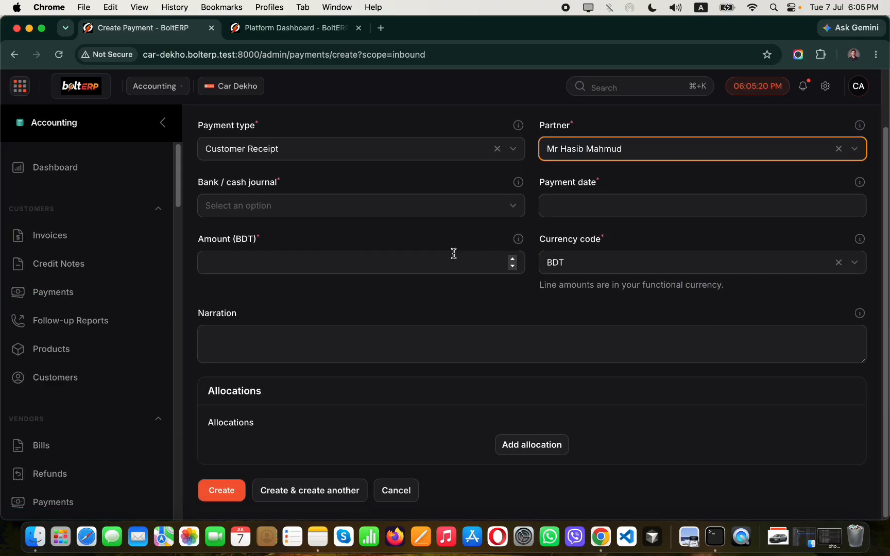
click(491, 204)
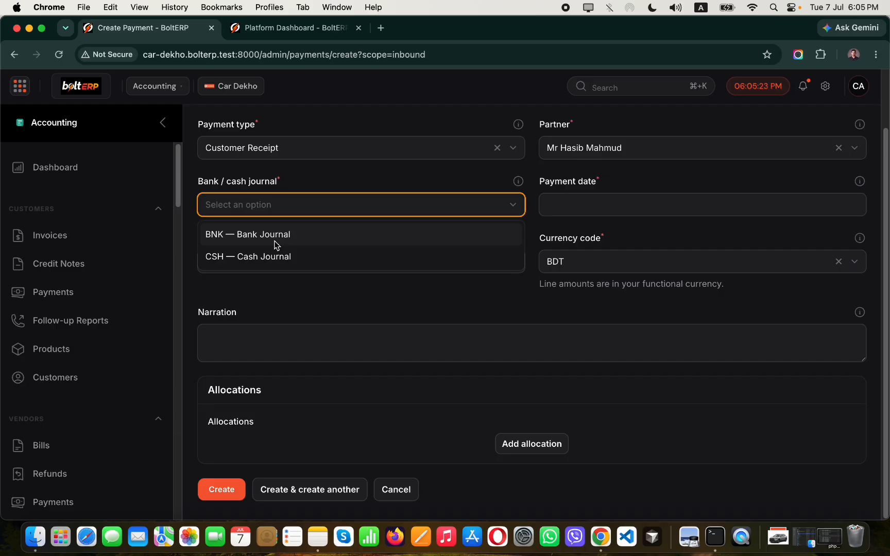
click(277, 245)
click(662, 204)
click(576, 298)
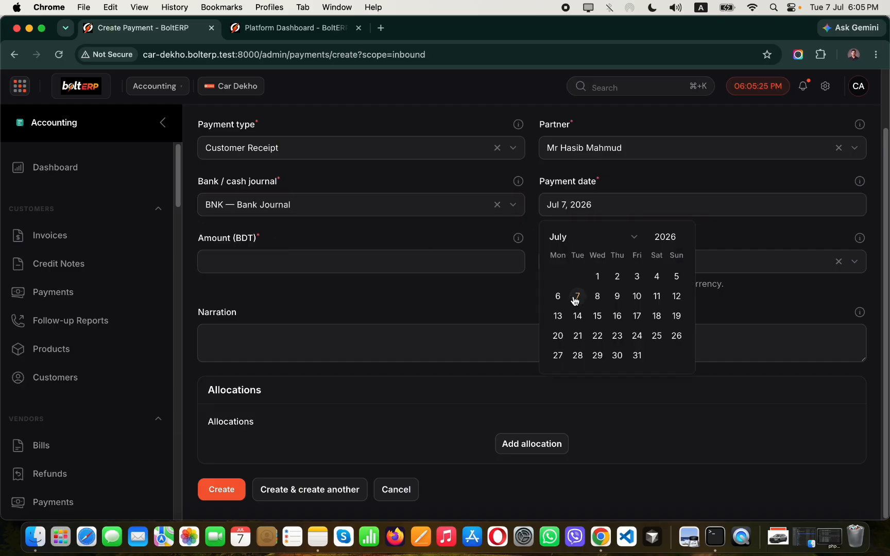
scroll(541, 420, up, 3)
scroll(540, 419, down, 2)
Allocate 3,950,000 to invoice CI-000003, create payment PAY-000007 and post it.
click(536, 459)
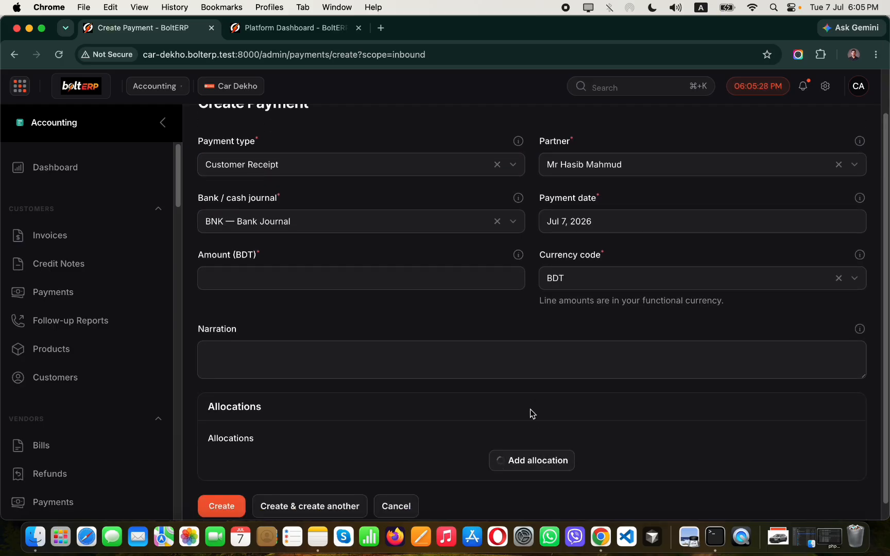
scroll(489, 326, down, 3)
click(377, 402)
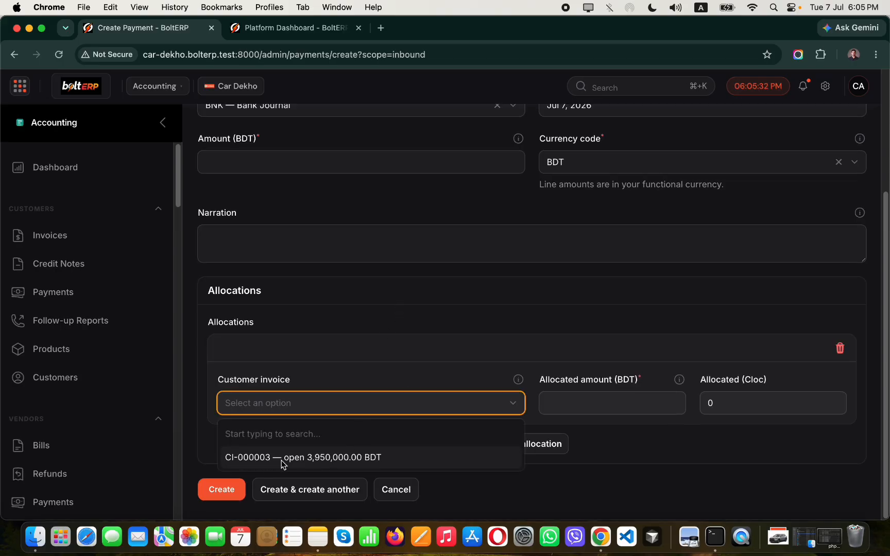
click(295, 458)
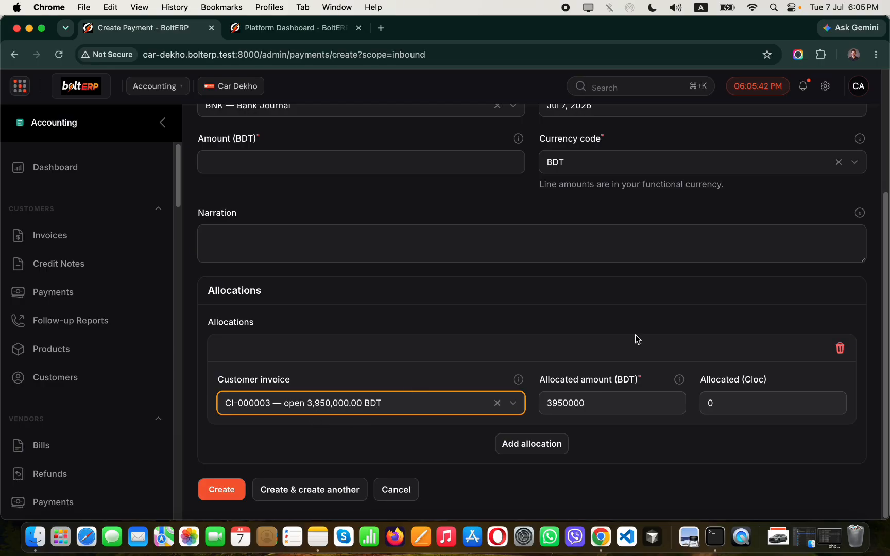
drag(612, 403, 545, 403)
key(super+c)
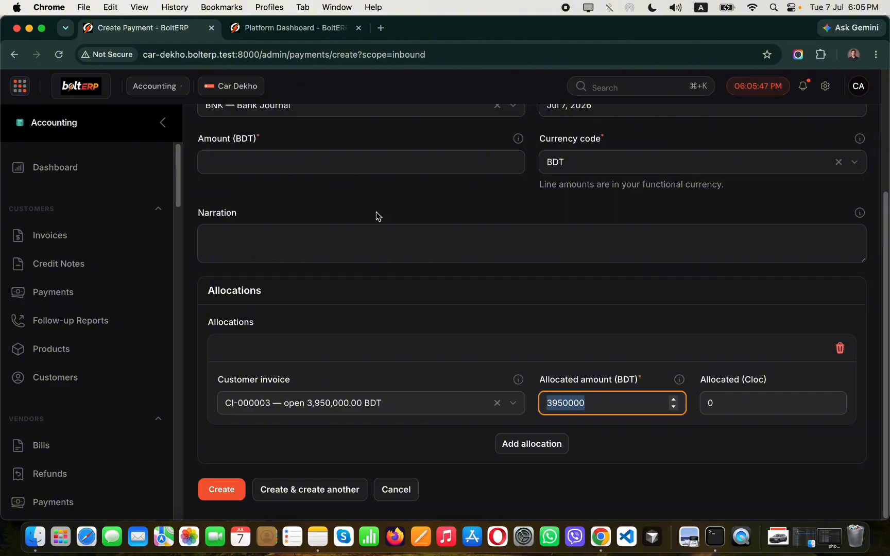
click(355, 163)
key(super+v)
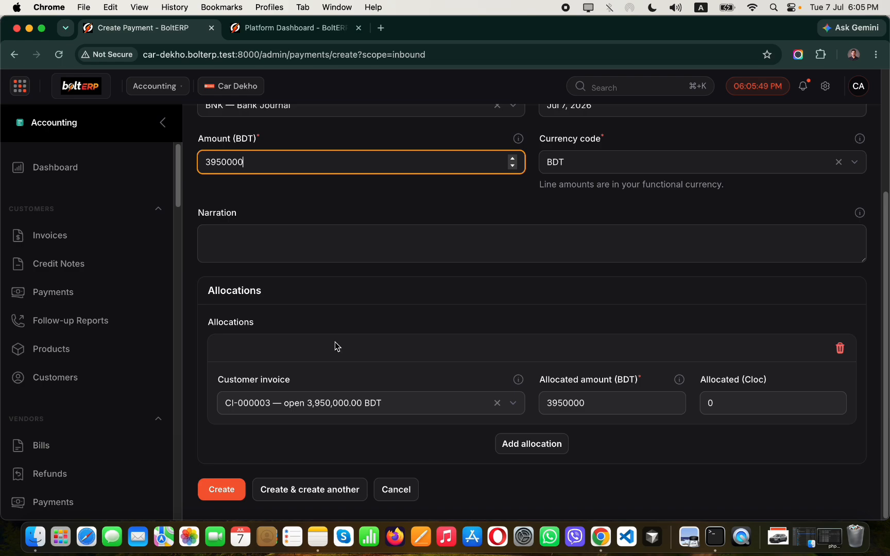
click(203, 496)
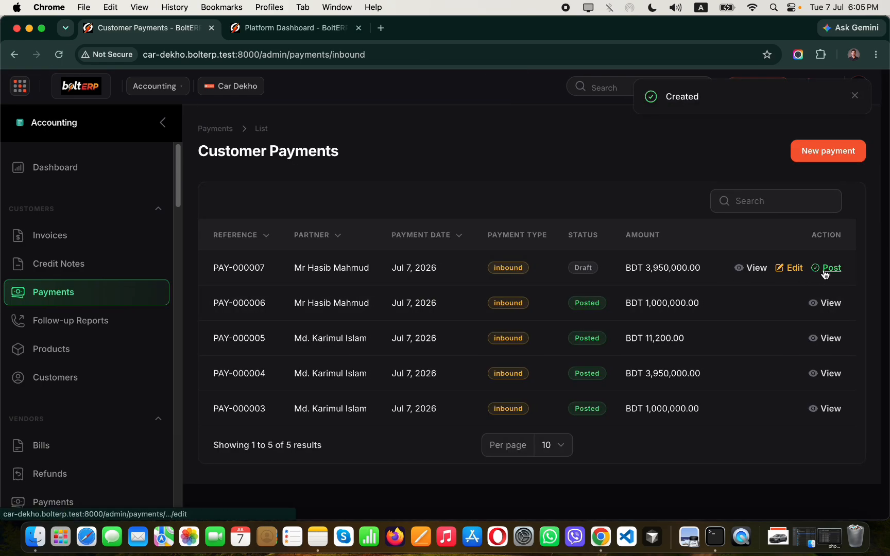
click(827, 268)
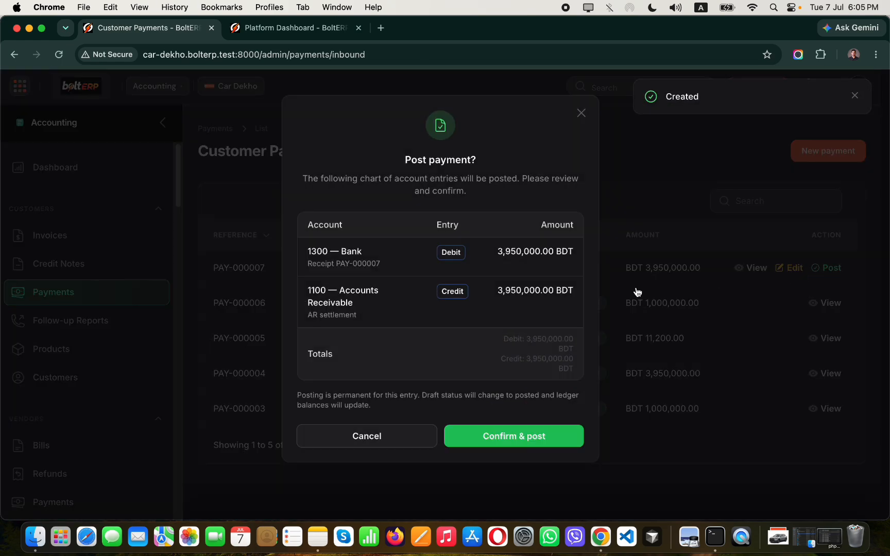
click(525, 444)
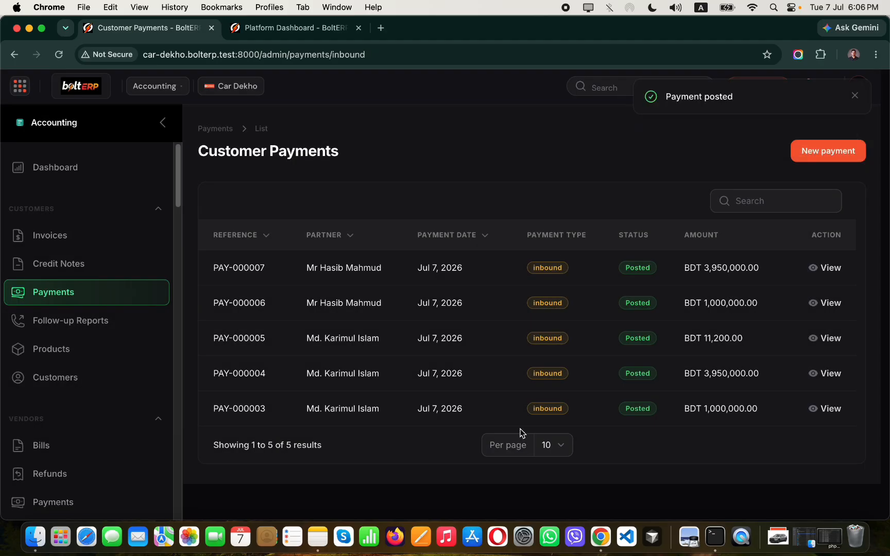
Check Revenue of 9,911,200.00 in the Profit and Loss report.
scroll(105, 298, down, 5)
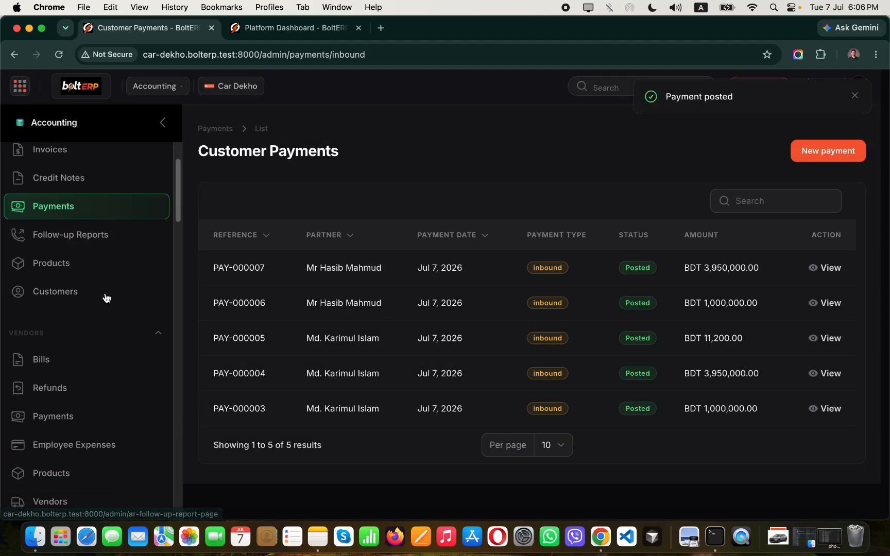
scroll(105, 306, down, 12)
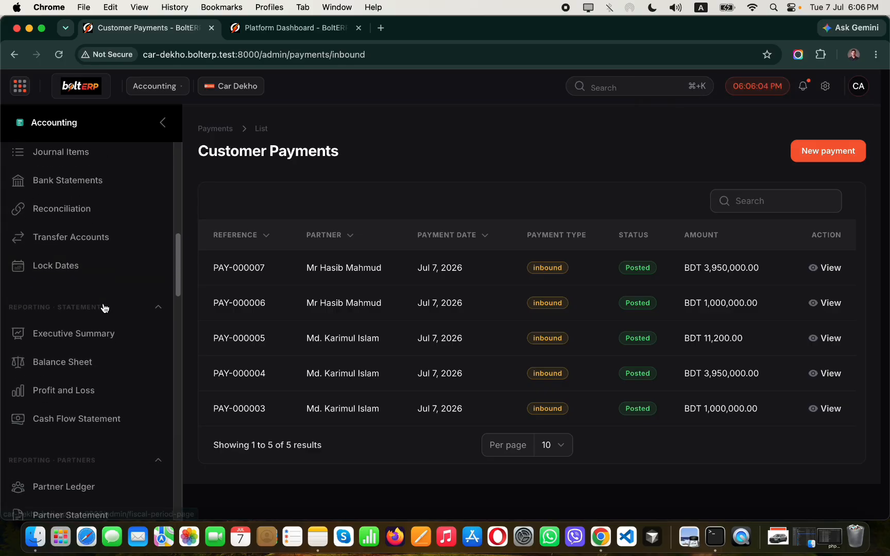
scroll(103, 344, down, 2)
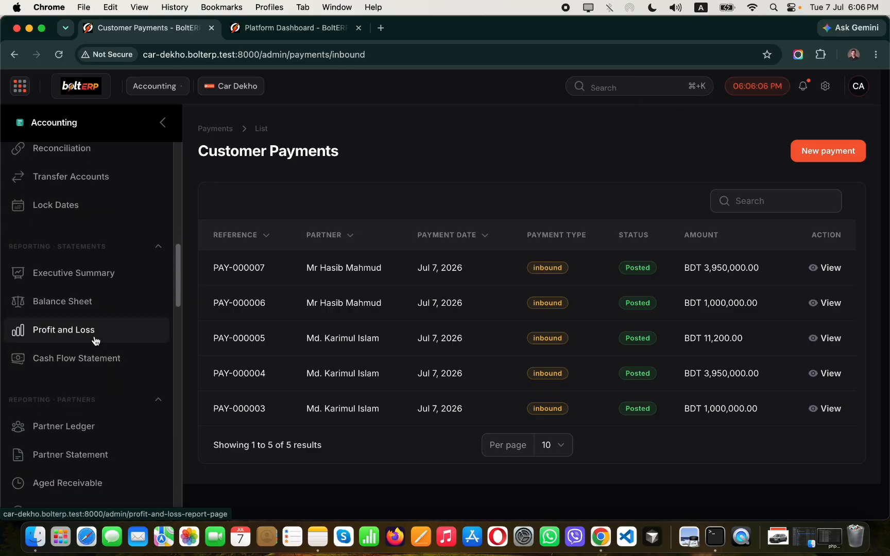
click(95, 340)
drag(217, 251, 260, 251)
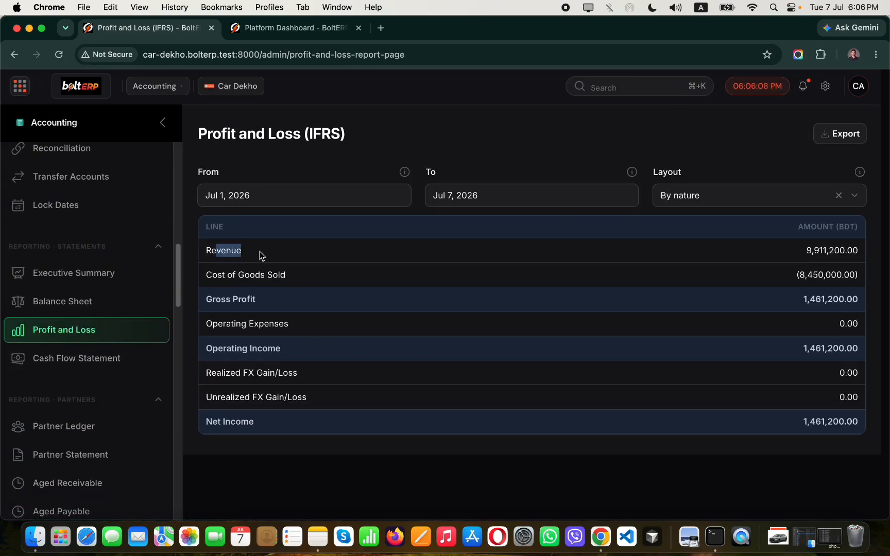
drag(806, 250, 857, 253)
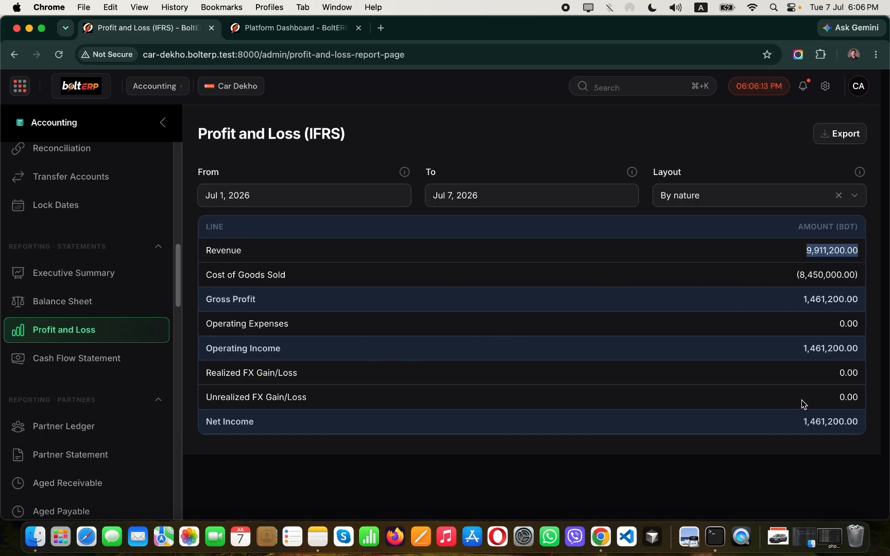
Check the Bank balance of 2,911,200.00 on the Balance Sheet, then open Partner Ledger.
click(87, 308)
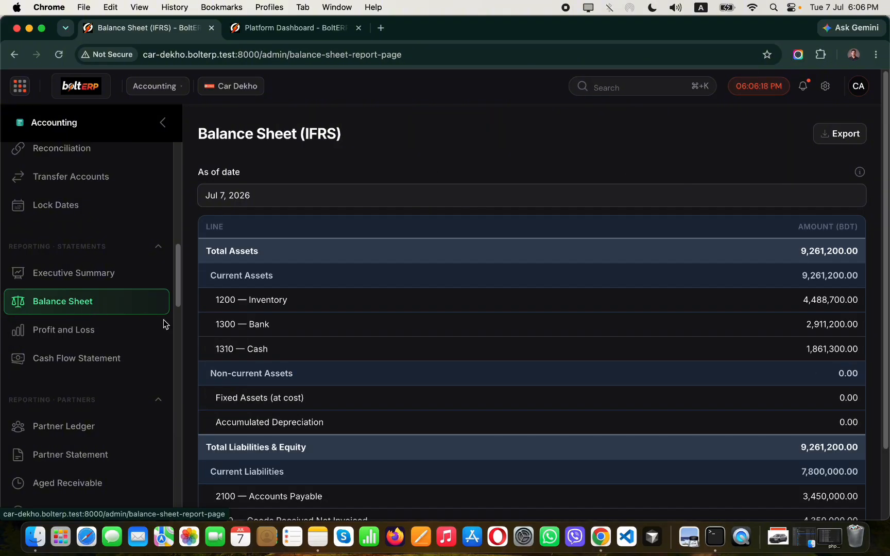
drag(252, 325, 271, 324)
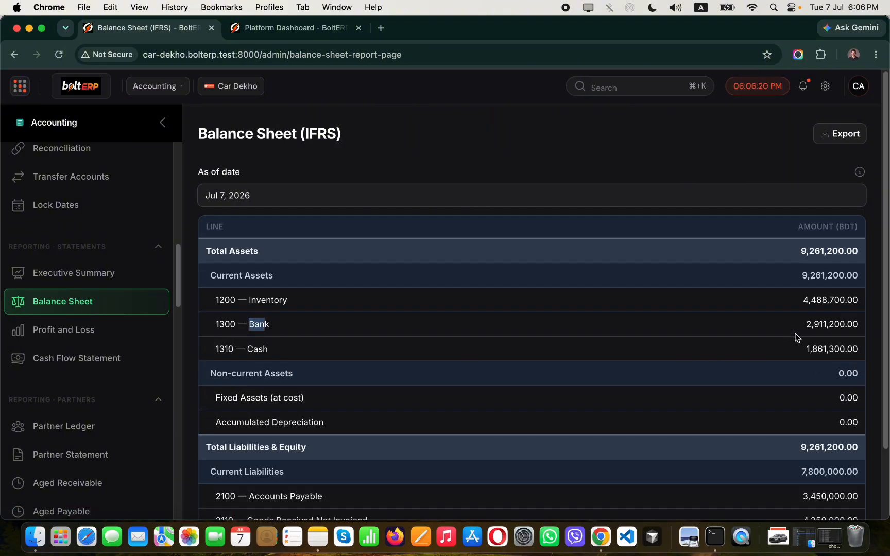
drag(806, 324, 856, 322)
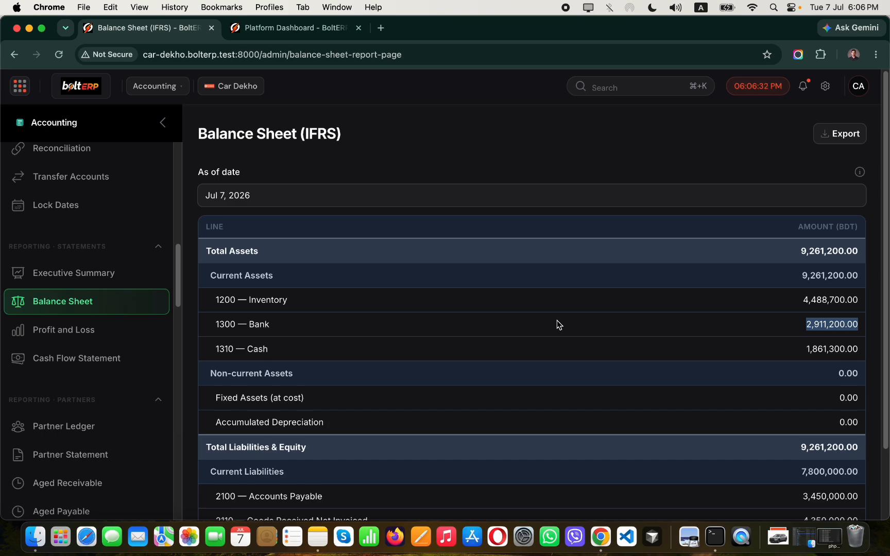
scroll(57, 319, down, 4)
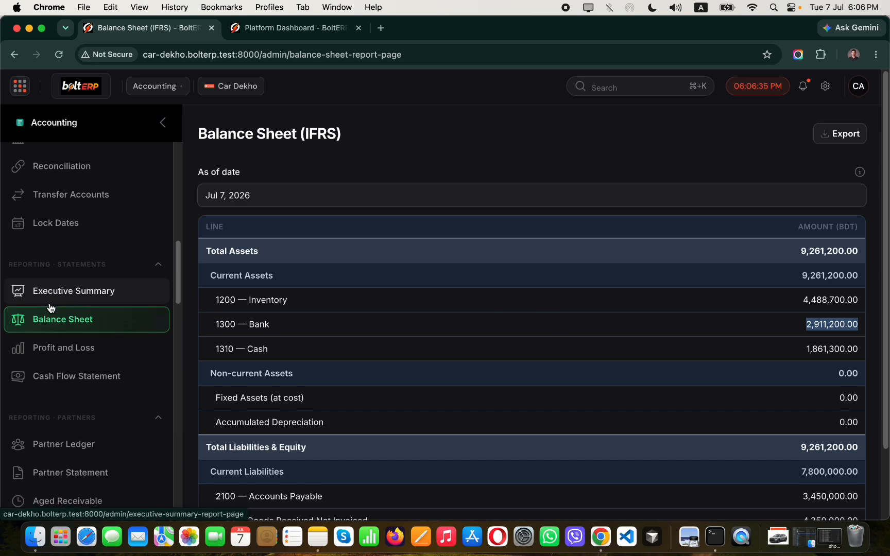
click(64, 327)
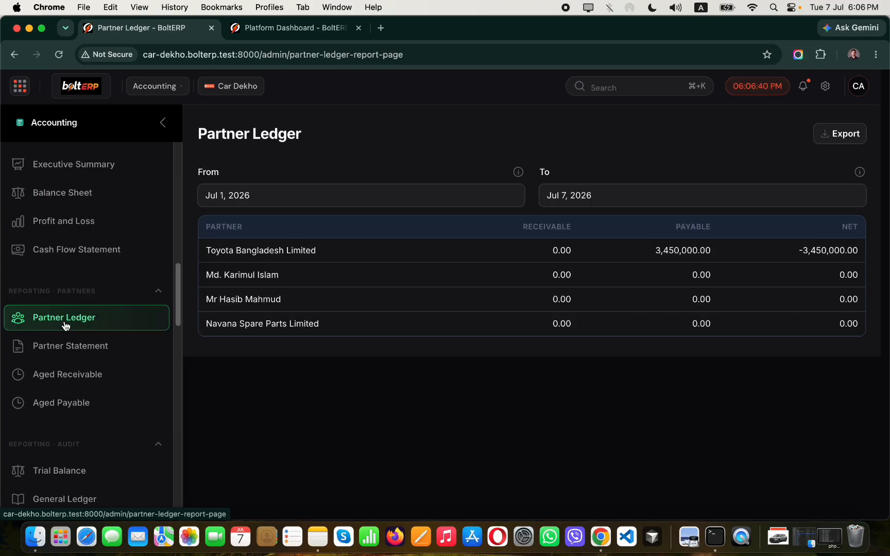
Show the car buyer's Partner Statement: debit 4,950,000.00, credits 1,000,000.00 and 3,950,000.00, balance 0.00.
click(78, 346)
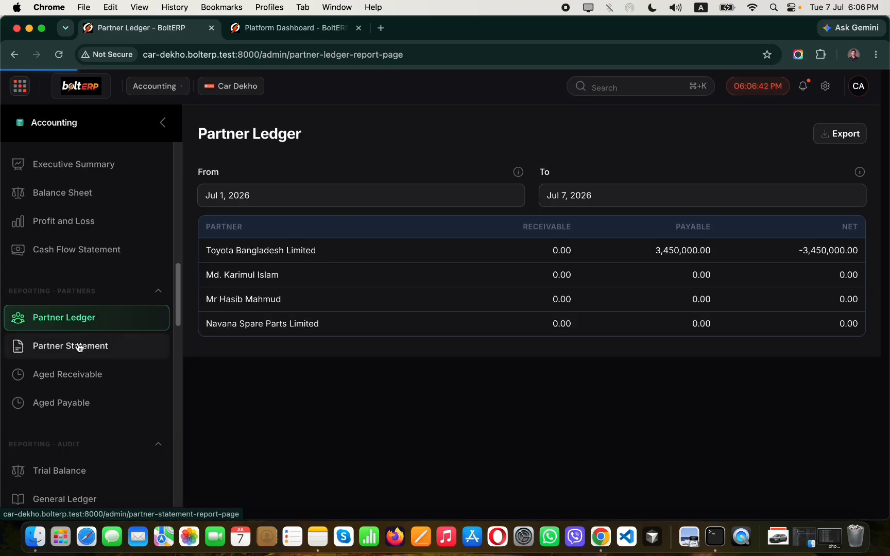
click(434, 201)
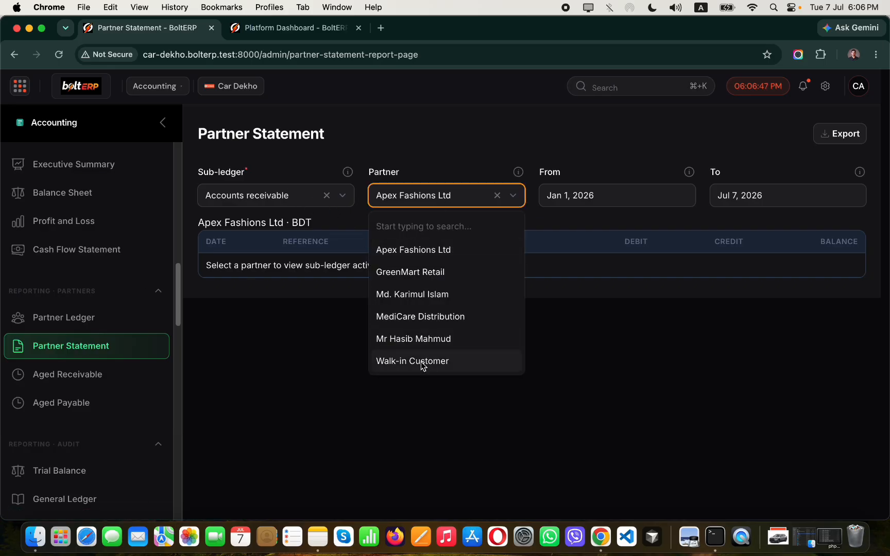
click(412, 340)
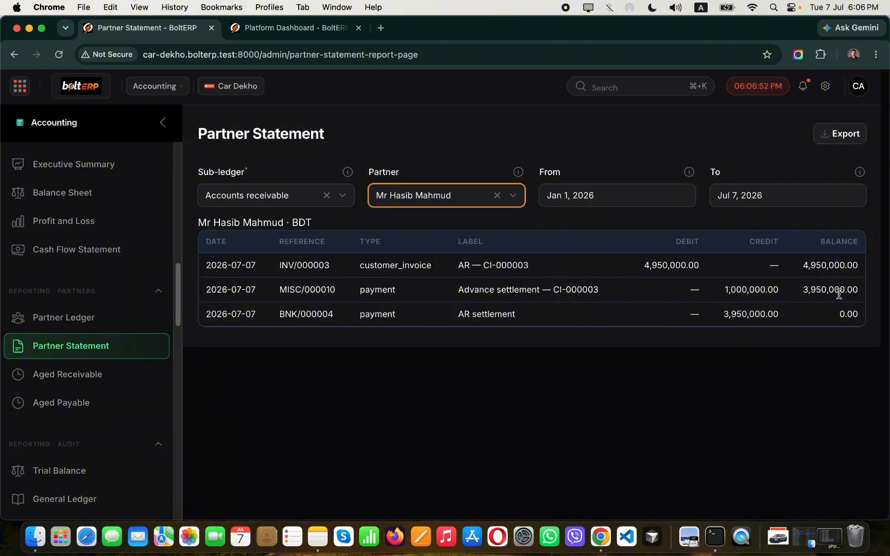
drag(643, 267, 711, 270)
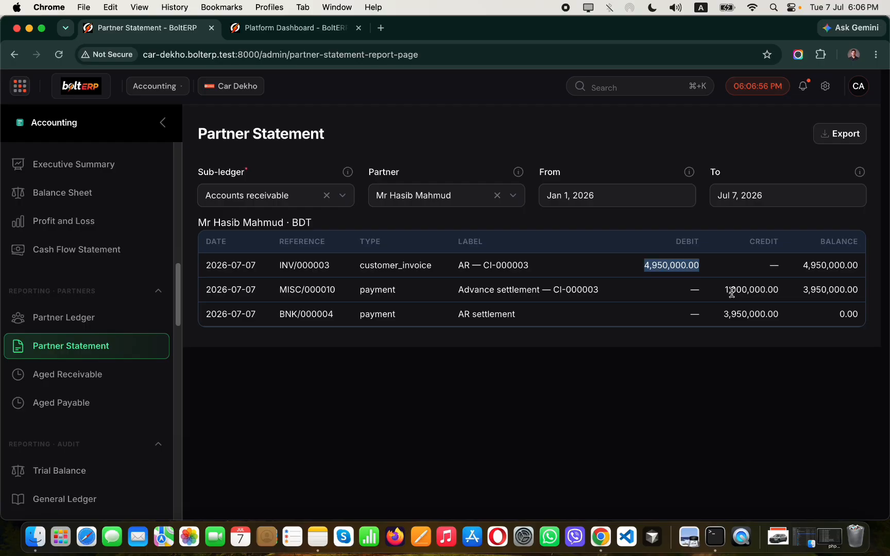
drag(724, 292, 780, 298)
drag(723, 316, 774, 321)
drag(837, 315, 859, 315)
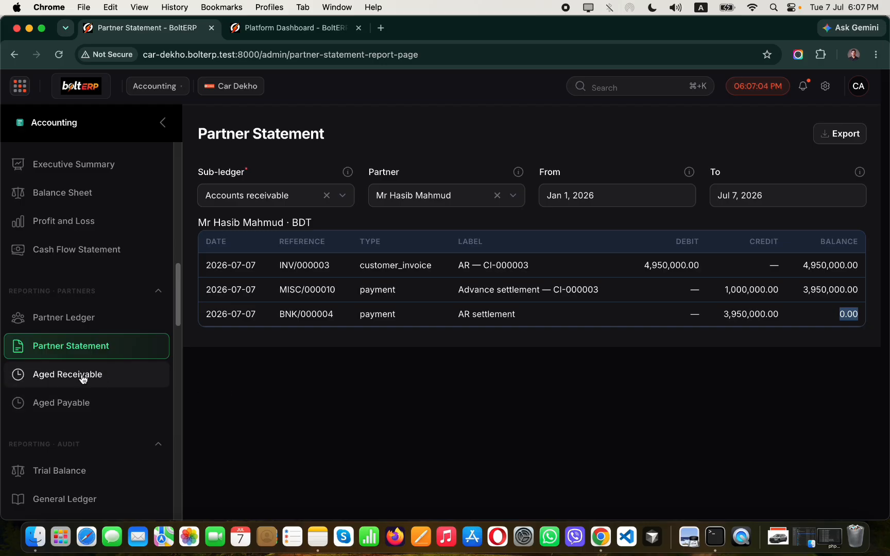
scroll(74, 275, up, 10)
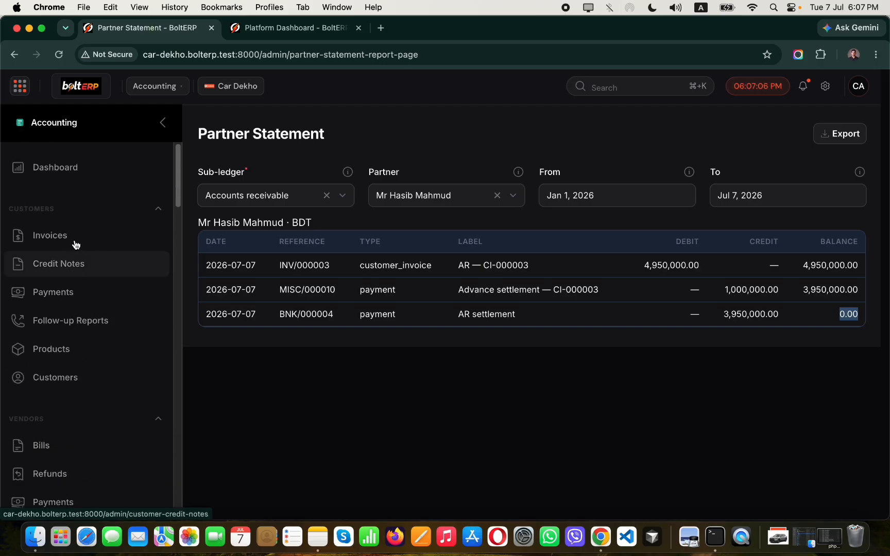
click(153, 92)
In AutomobilOS, start a job card for the car buyer, vehicle VEH-000001, dated 7 July 2026.
click(160, 329)
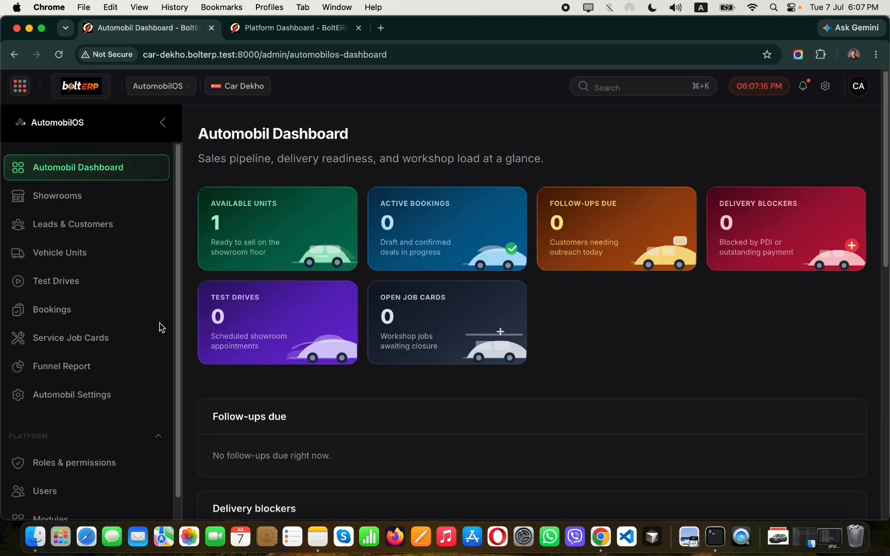
click(72, 339)
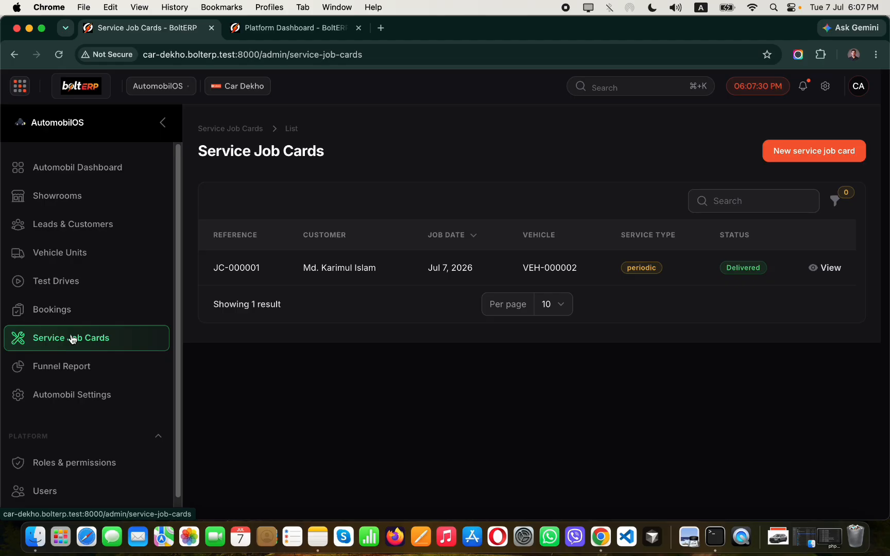
click(800, 156)
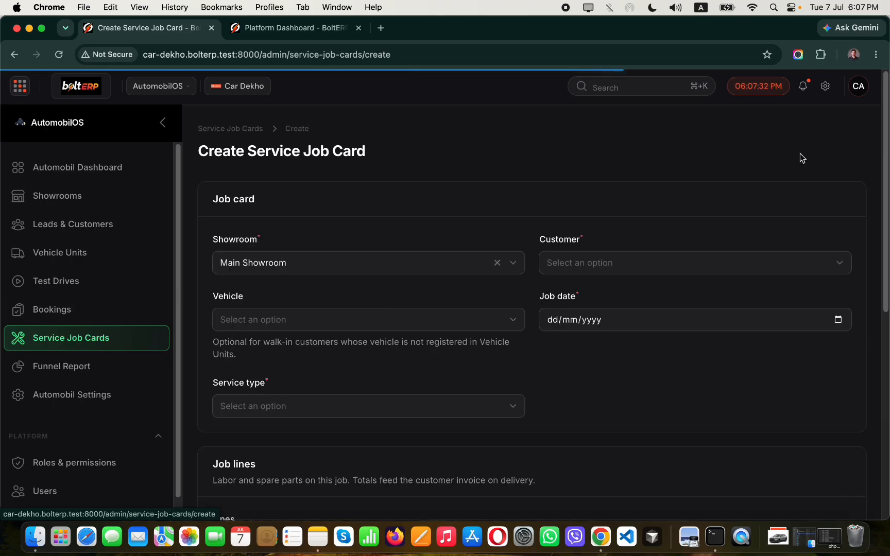
scroll(602, 246, down, 1)
click(626, 245)
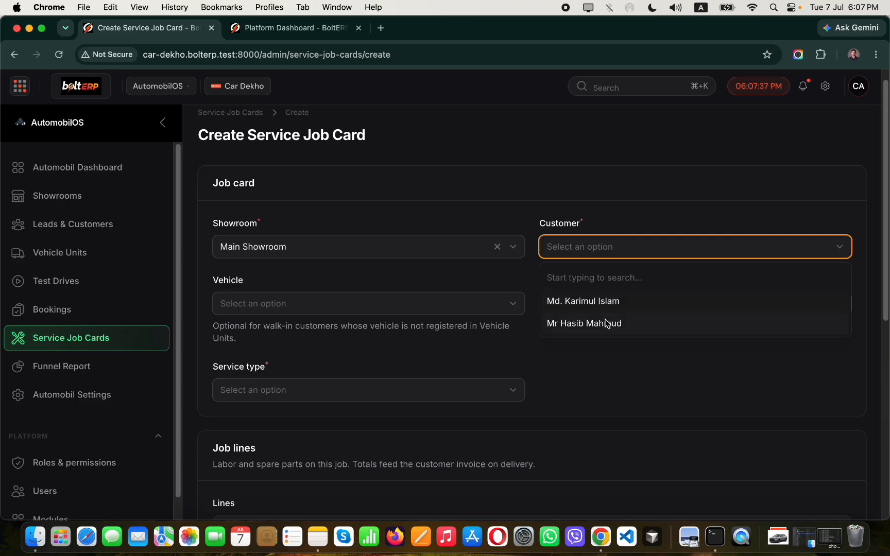
click(607, 329)
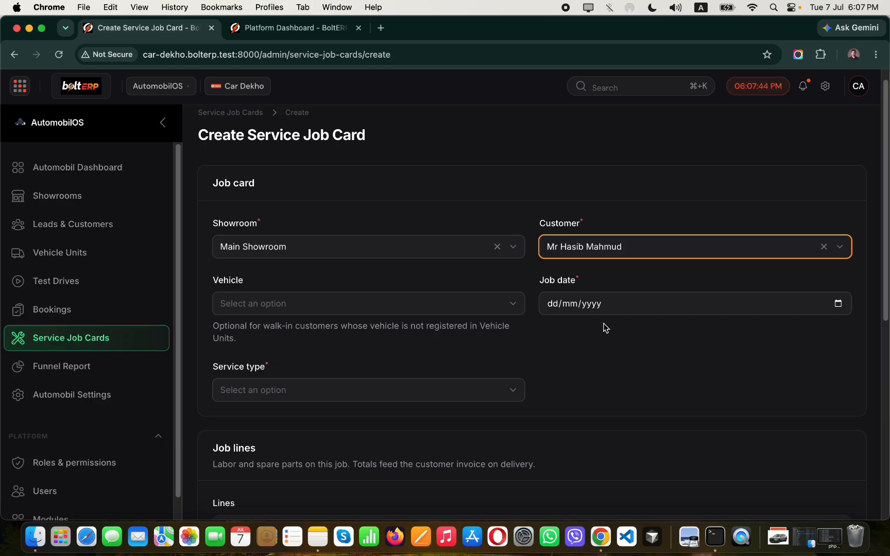
click(463, 305)
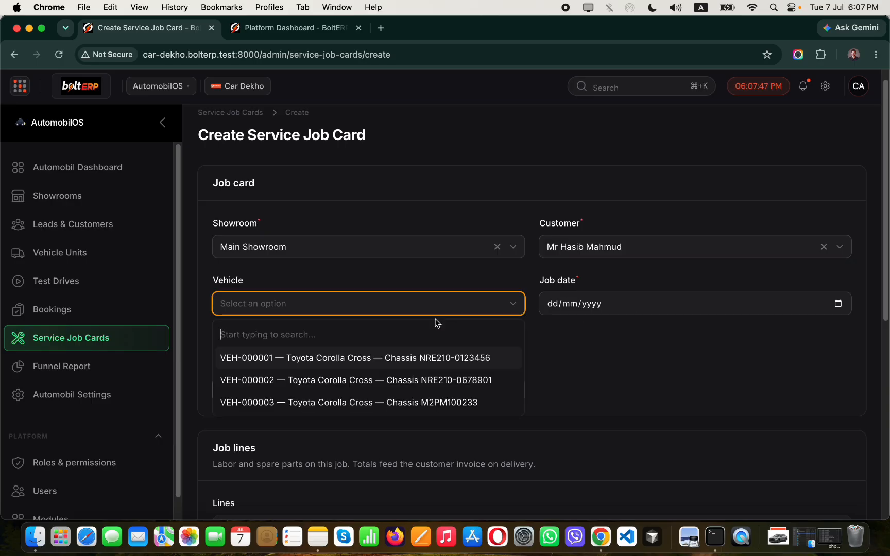
click(486, 361)
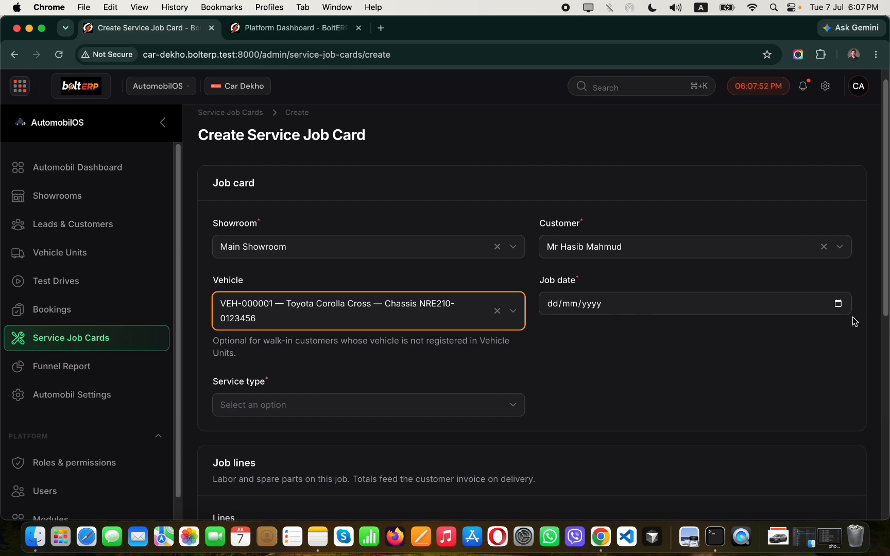
click(839, 305)
click(589, 386)
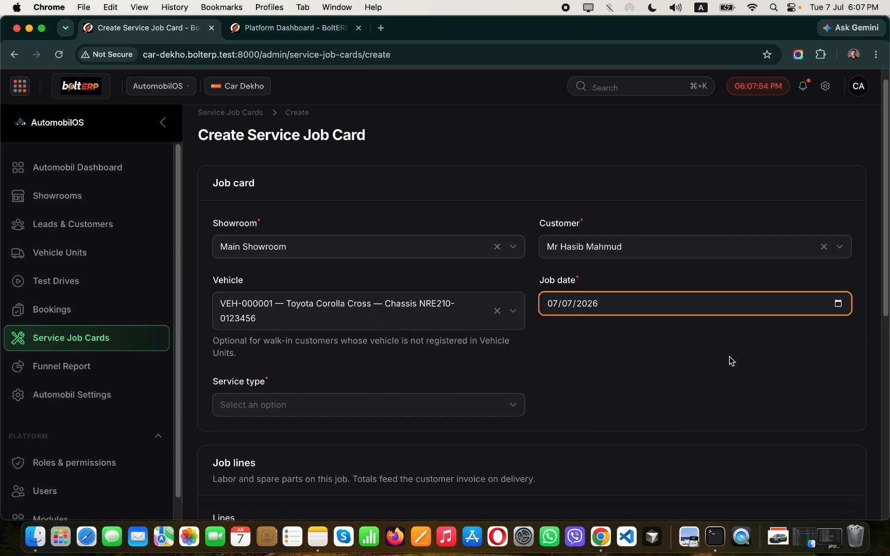
scroll(729, 357, down, 10)
scroll(498, 220, up, 3)
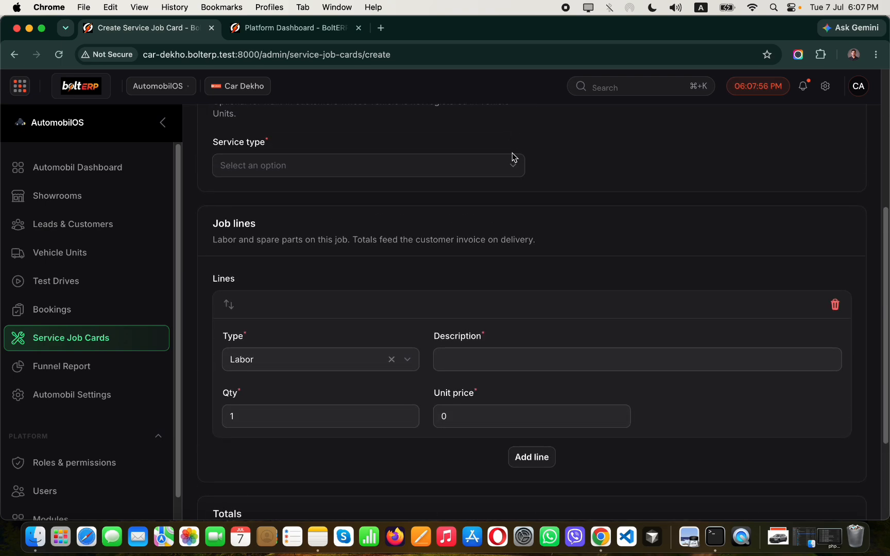
Set service type Periodic and add a Labor line 'Wing the car' at 2000.
click(503, 167)
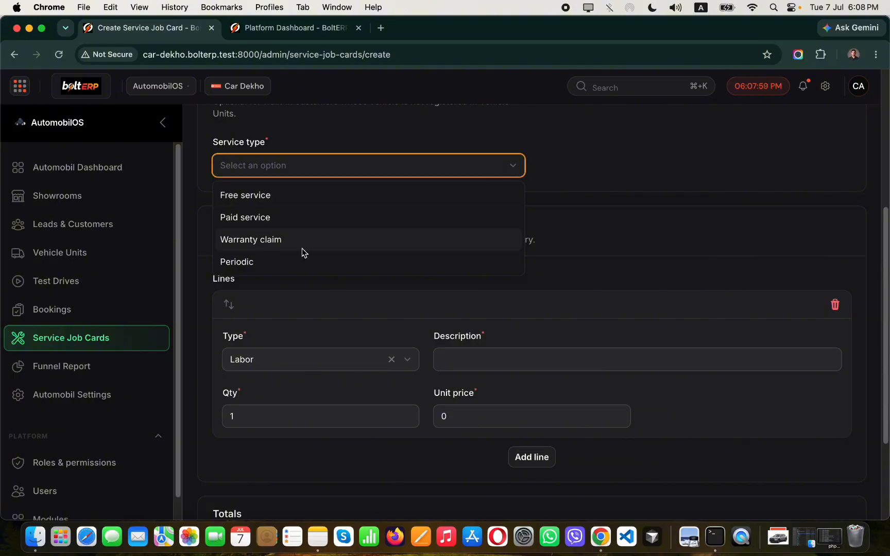
click(286, 261)
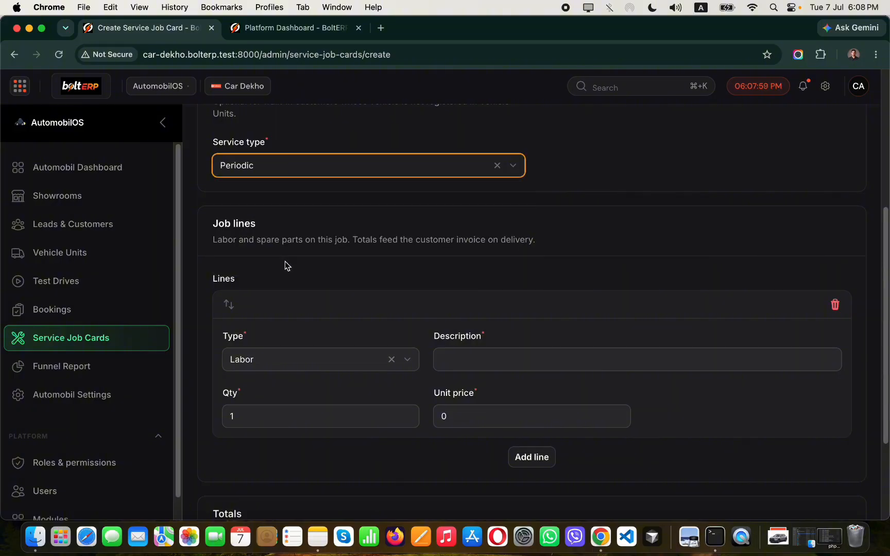
click(336, 365)
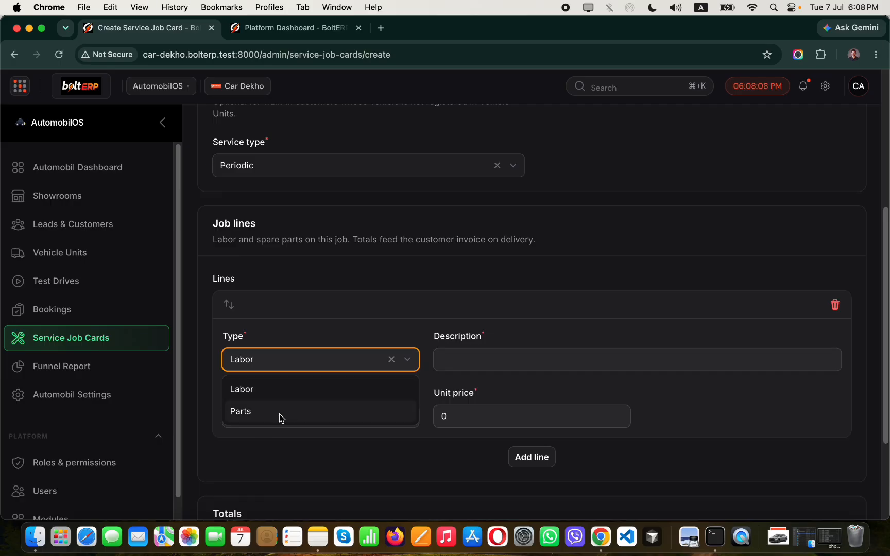
click(267, 397)
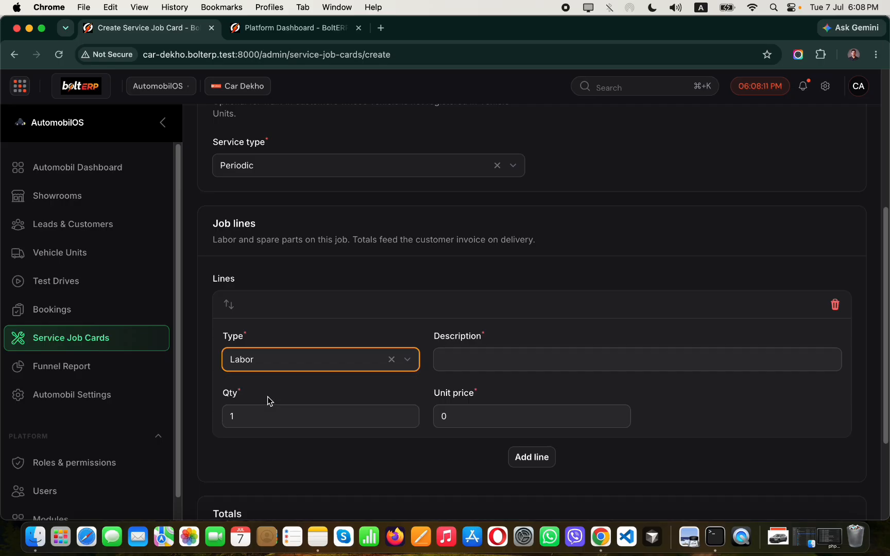
click(470, 362)
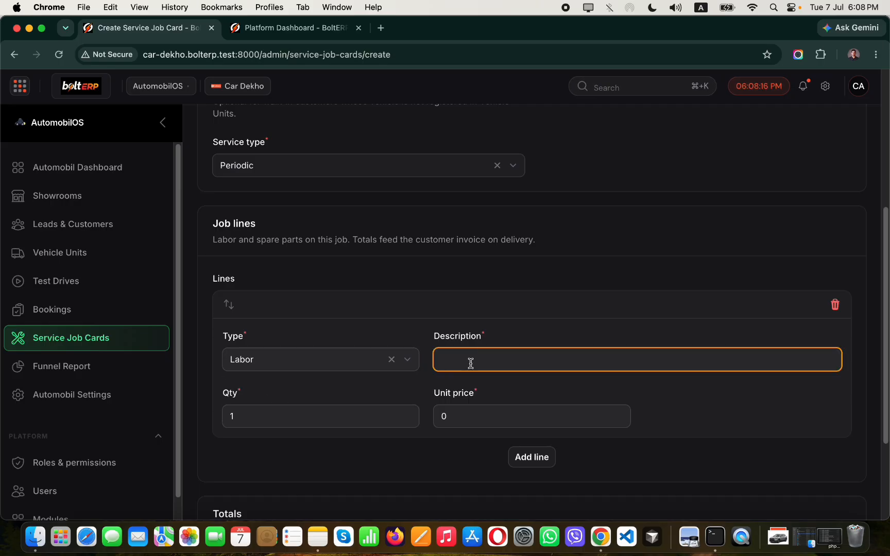
text(Wing the car)
drag(469, 412, 436, 411)
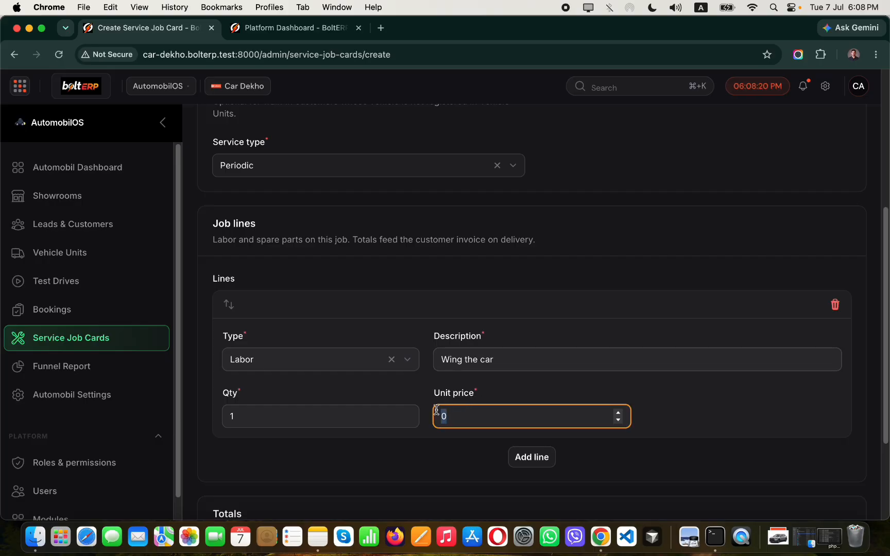
text(2000)
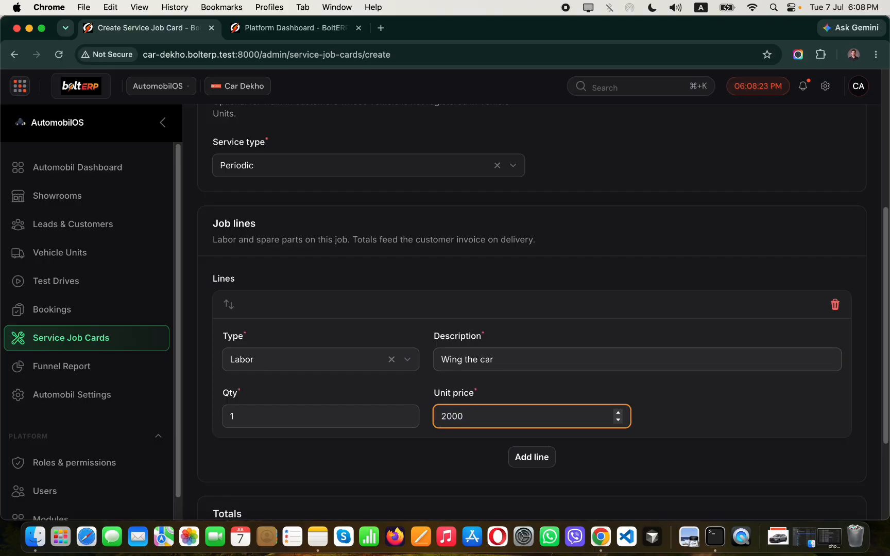
Add a Parts line 'Changed engine oil' with Toyota Genuine Motor Oil 0W-20 (4L) at 5000.
click(536, 456)
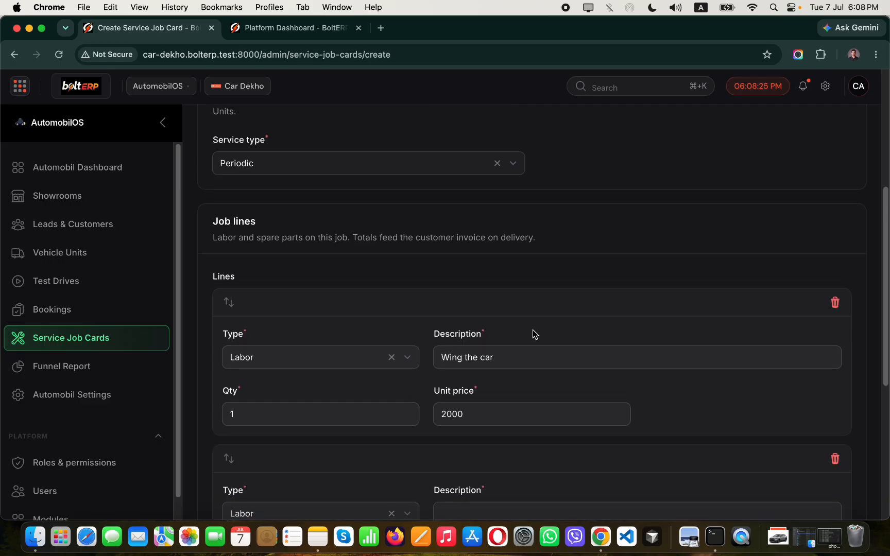
scroll(530, 332, down, 5)
click(357, 374)
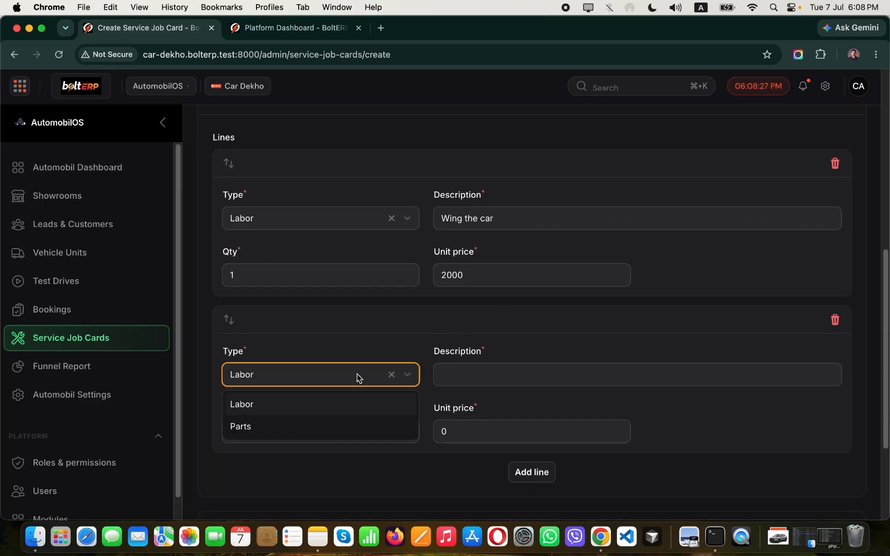
click(259, 426)
click(677, 436)
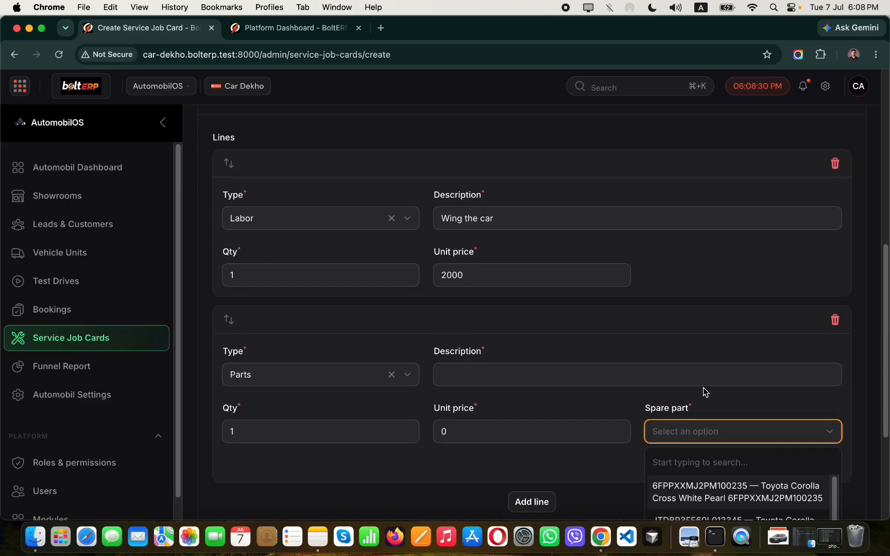
scroll(710, 392, down, 2)
text(oil)
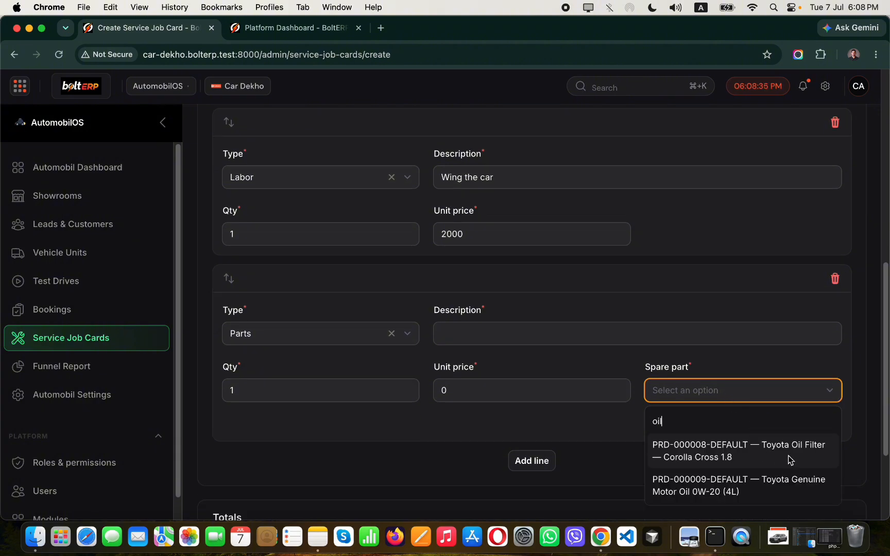
click(780, 484)
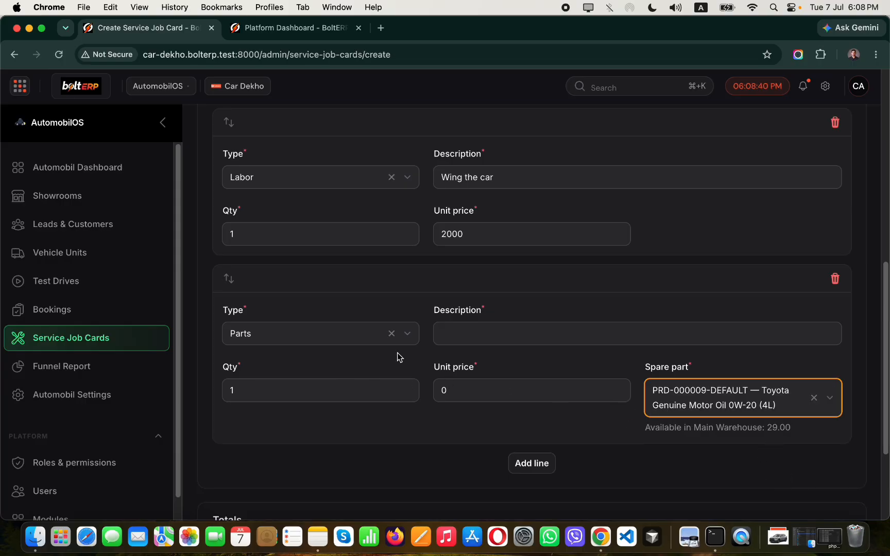
click(466, 389)
drag(467, 389, 438, 384)
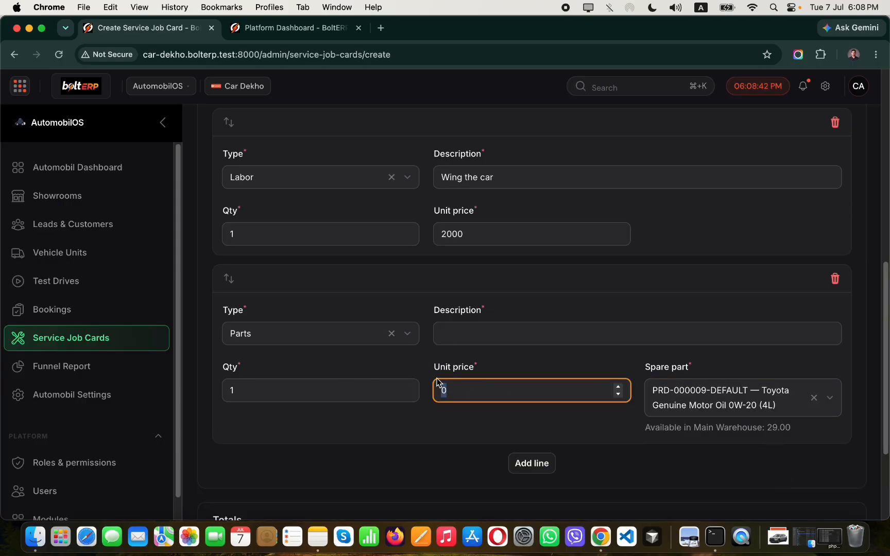
text(5000)
click(495, 324)
text(Cha)
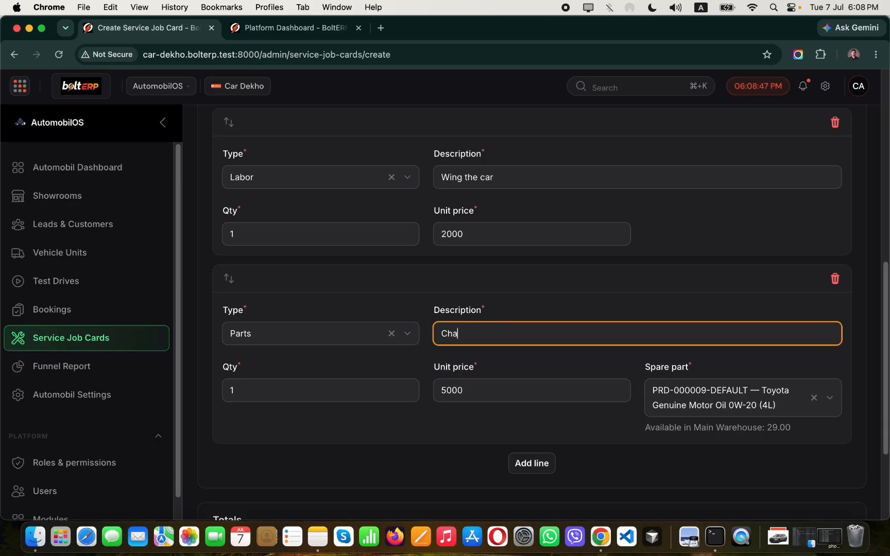
text(nged engine )
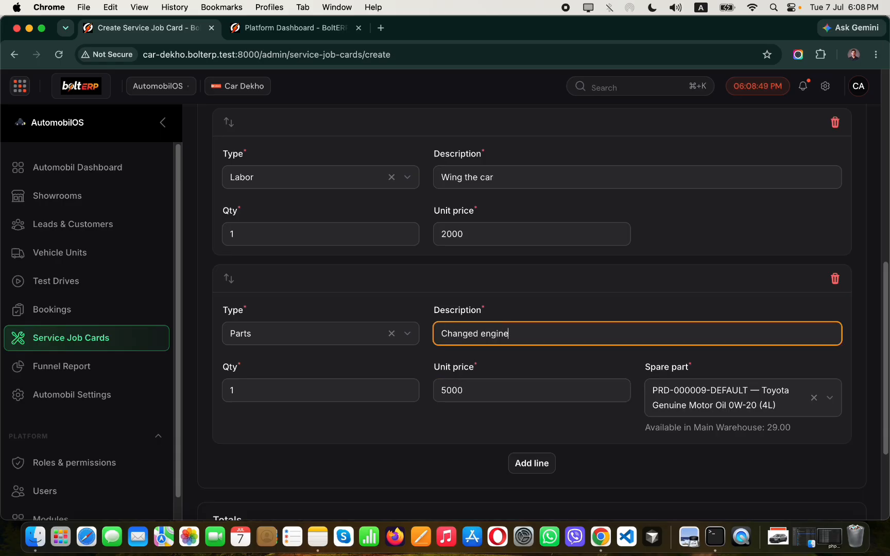
text(oil)
Verify the totals: Labor 2000, Parts 5000, Net 7000.
scroll(433, 386, down, 3)
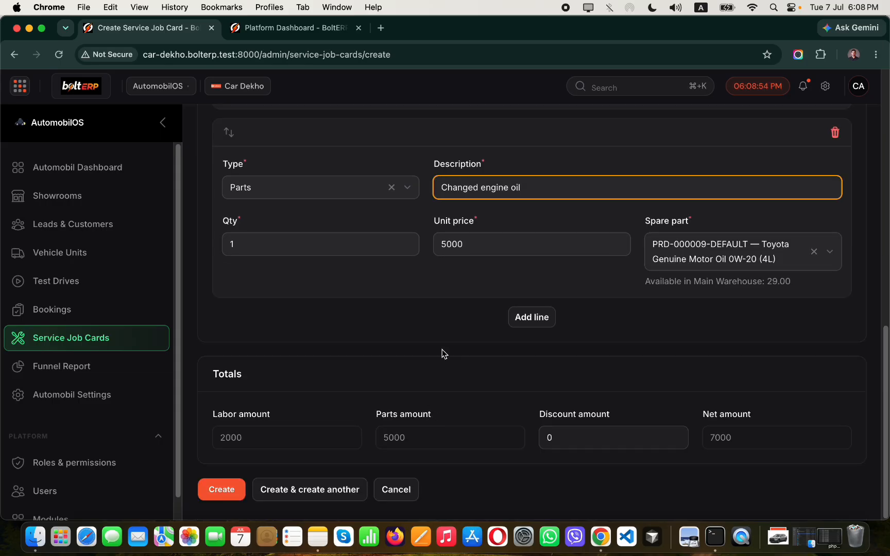
drag(215, 415, 272, 415)
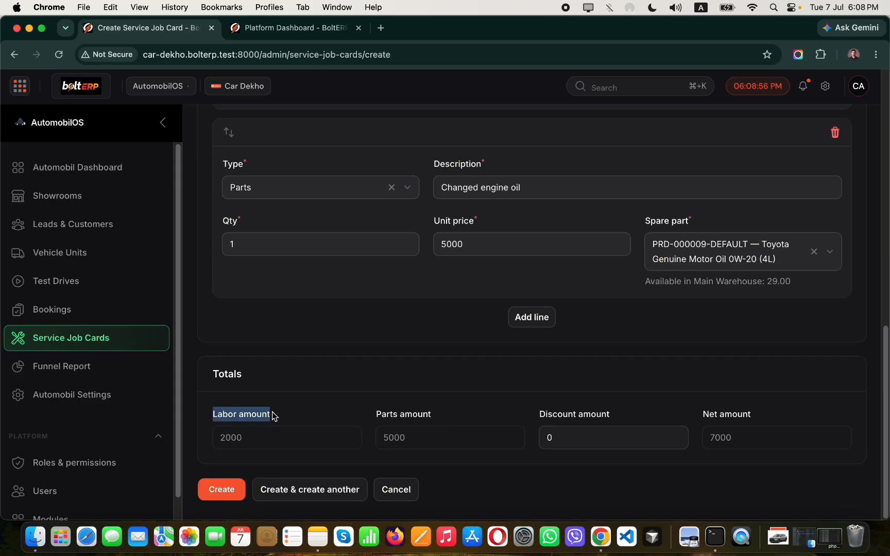
drag(242, 443, 228, 441)
drag(435, 420, 392, 415)
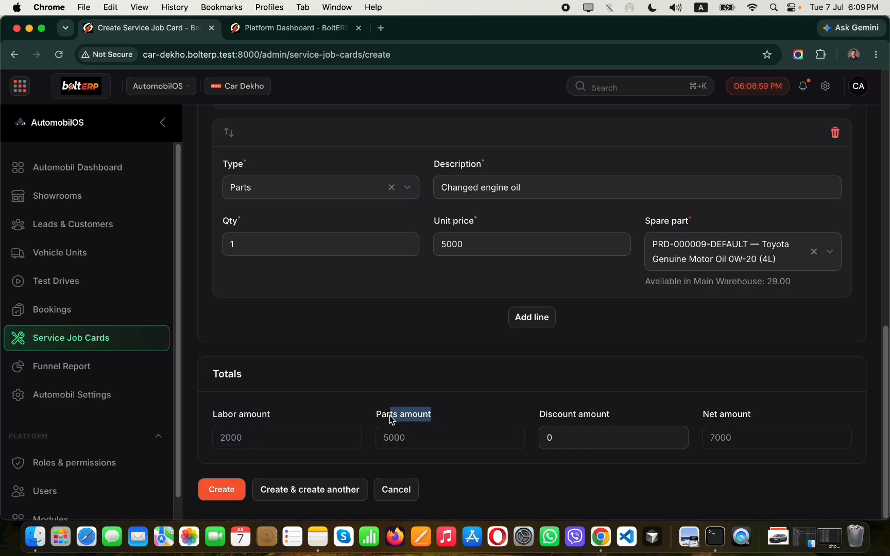
drag(414, 446, 383, 442)
drag(733, 447, 710, 443)
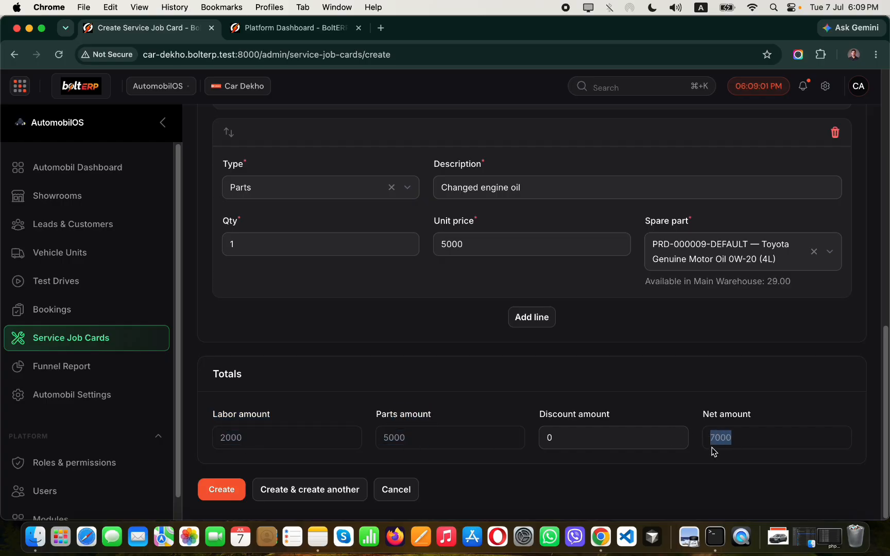
click(625, 405)
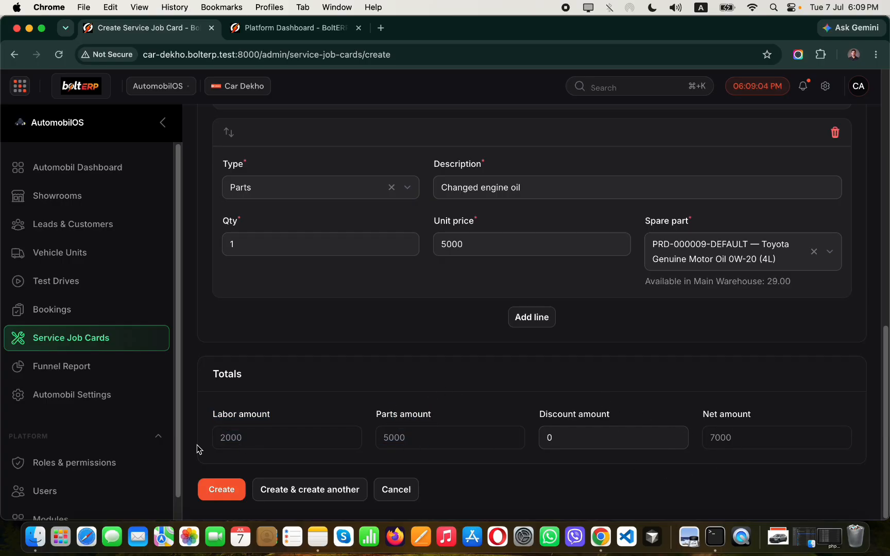
Create job card JC-000002, open and deliver it, then view its BDT 7,000.00 balance.
click(222, 490)
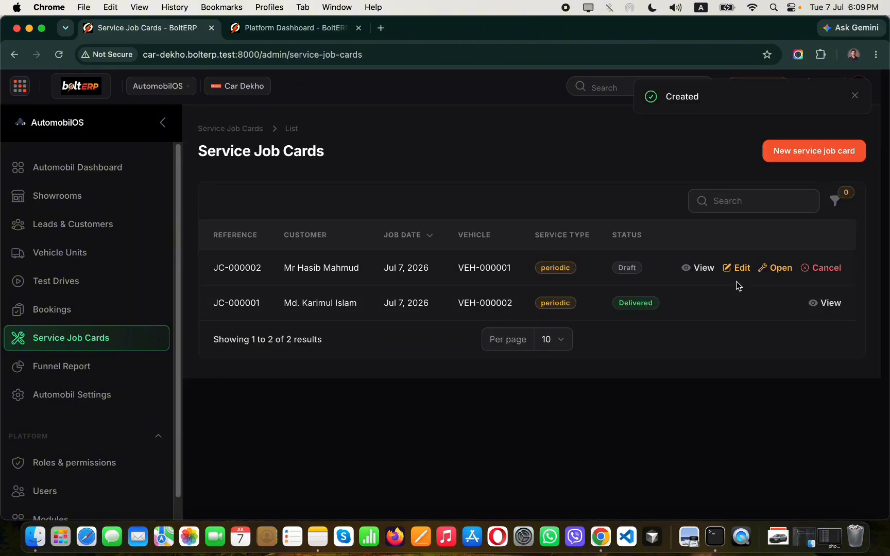
click(768, 272)
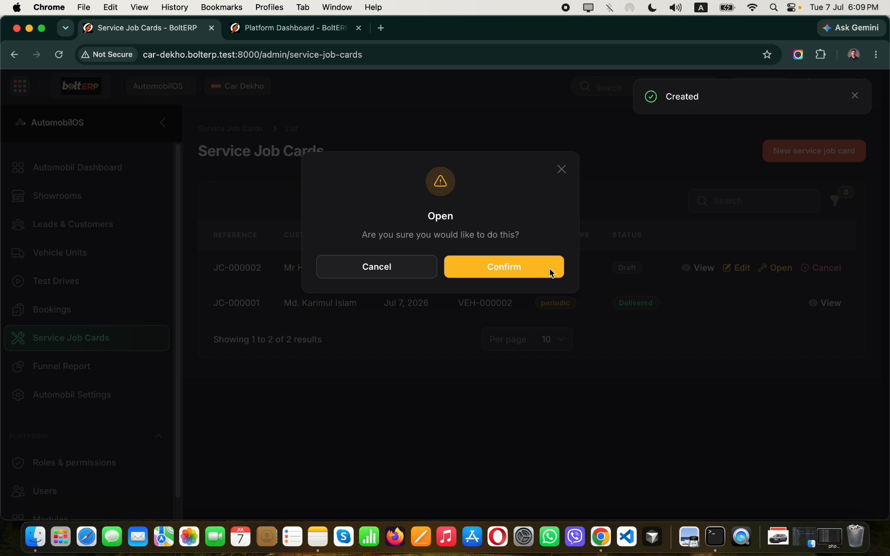
click(550, 272)
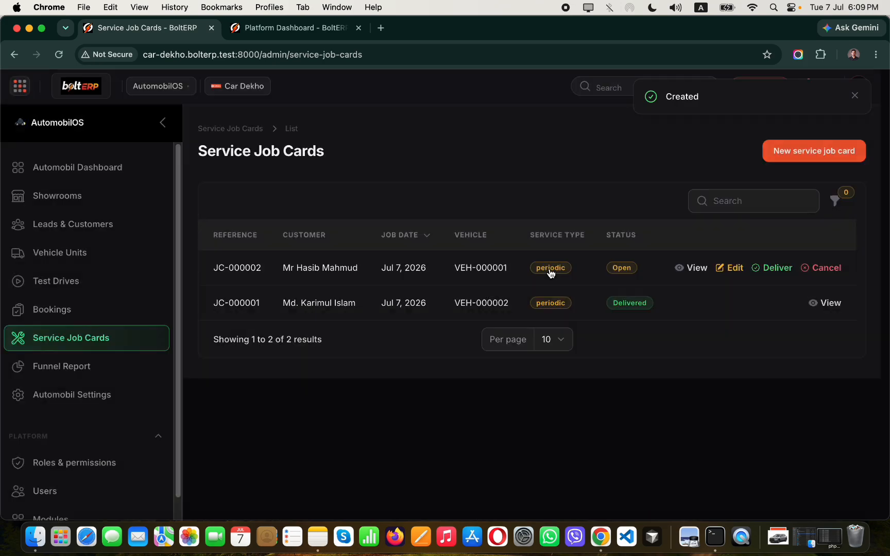
click(777, 268)
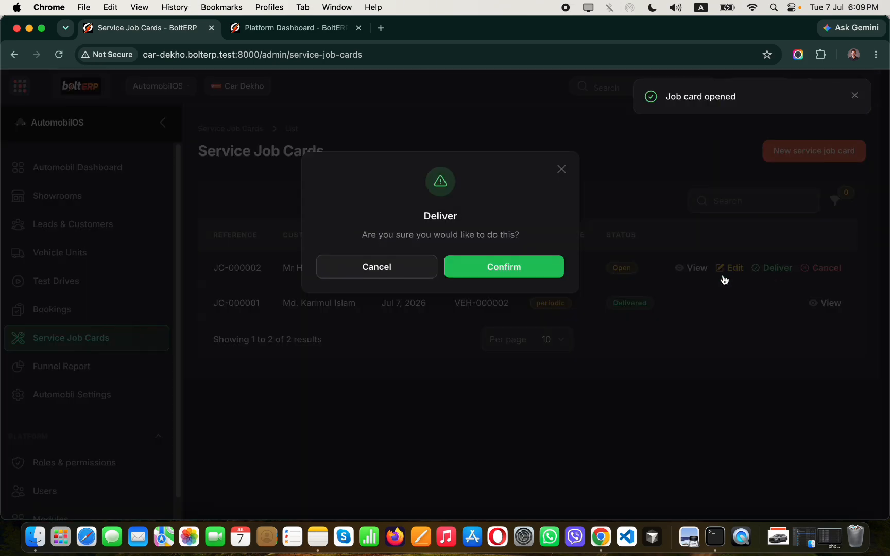
click(509, 274)
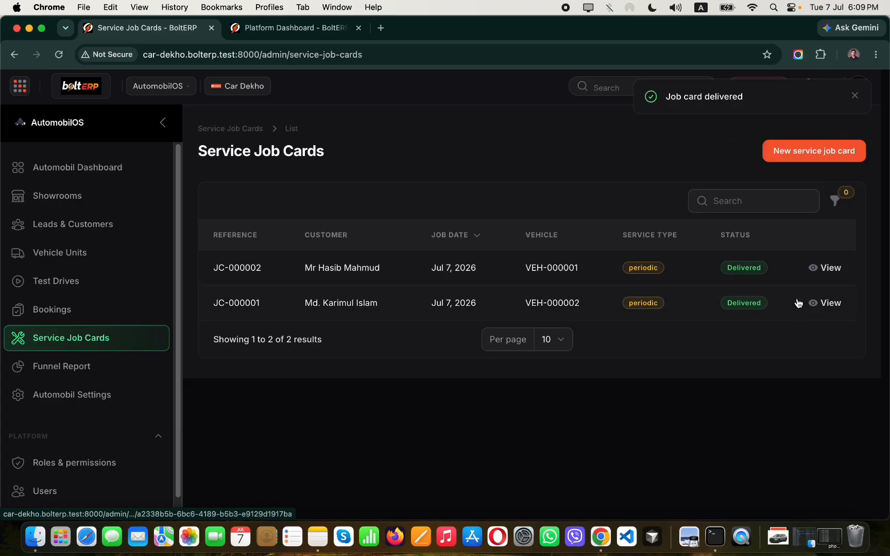
click(821, 271)
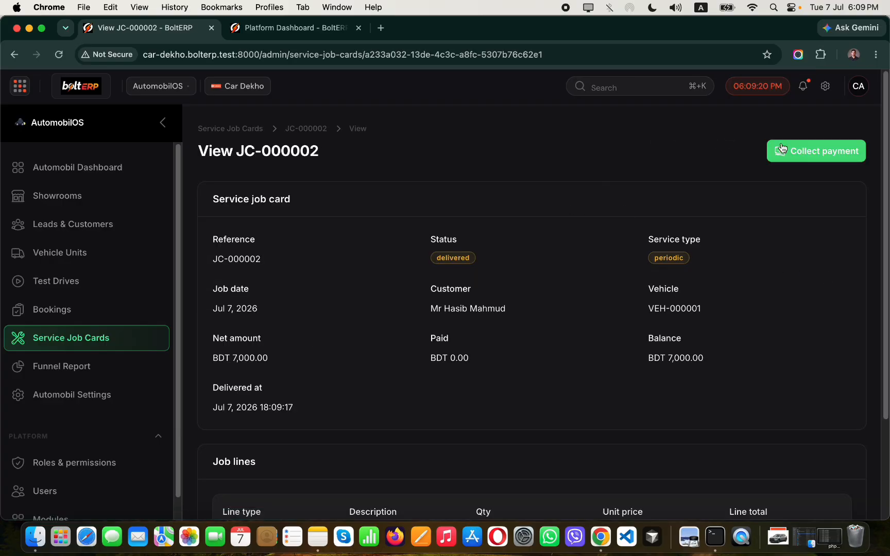
Collect BDT 7,000 for JC-000002 via MFS with the bKash transaction reference, then return to Service Job Cards.
click(839, 150)
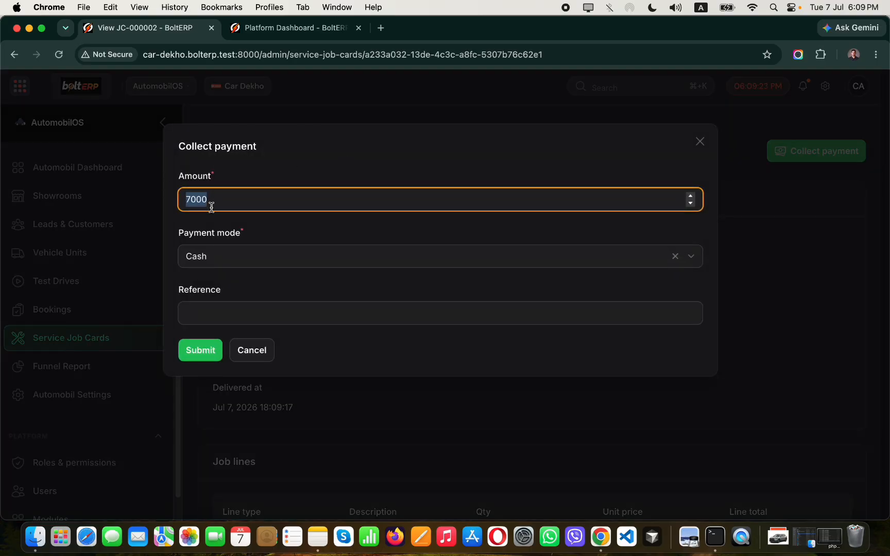
click(221, 314)
click(224, 257)
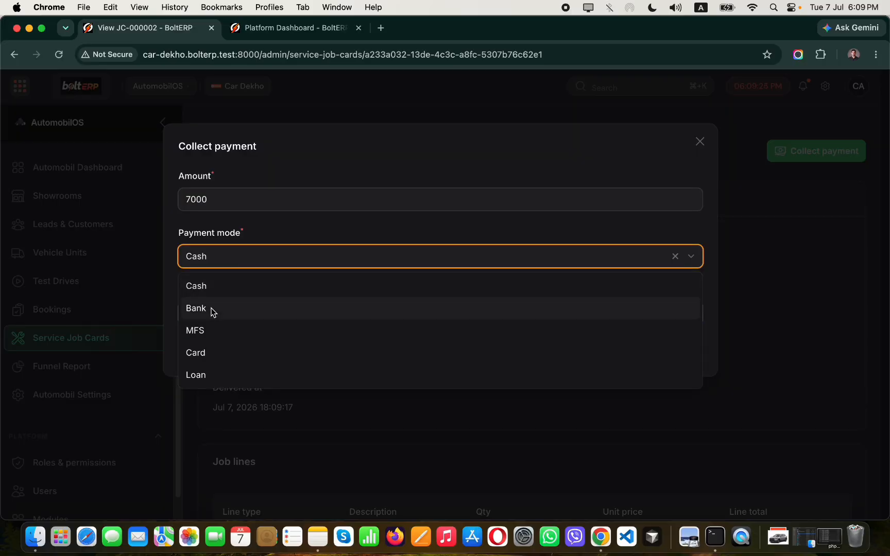
click(205, 329)
click(219, 313)
text(Bj)
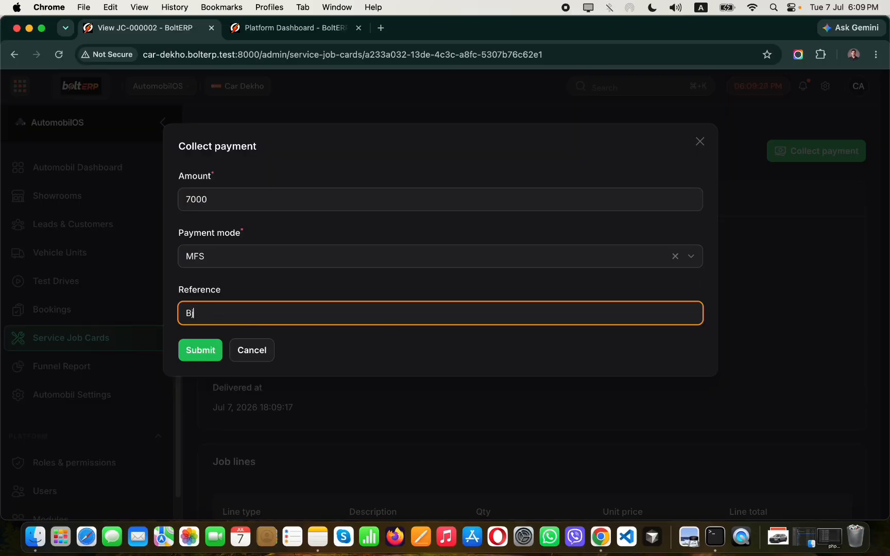
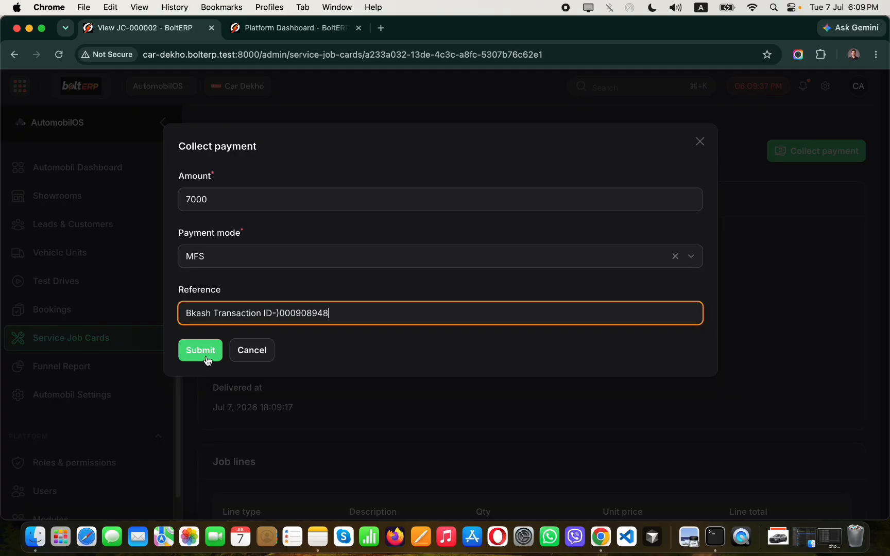
click(207, 360)
scroll(597, 321, down, 5)
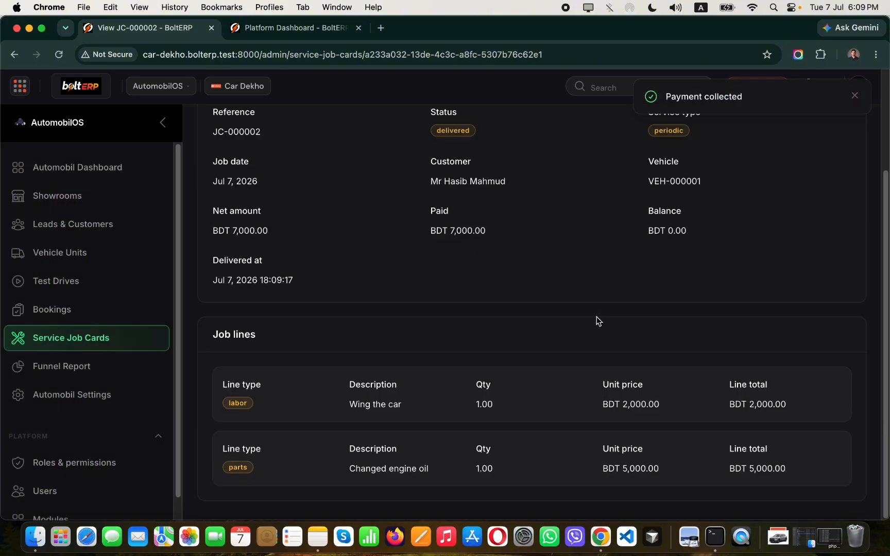
click(124, 339)
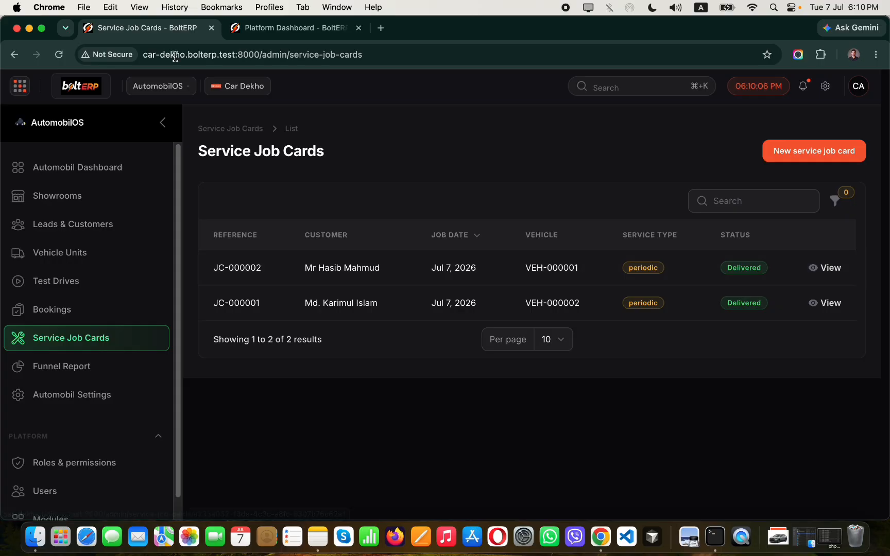
In Inventory Stock Overview, clear 'With stock only' and confirm Motor Oil 0W-20 (4L) shows 28 on hand.
click(174, 86)
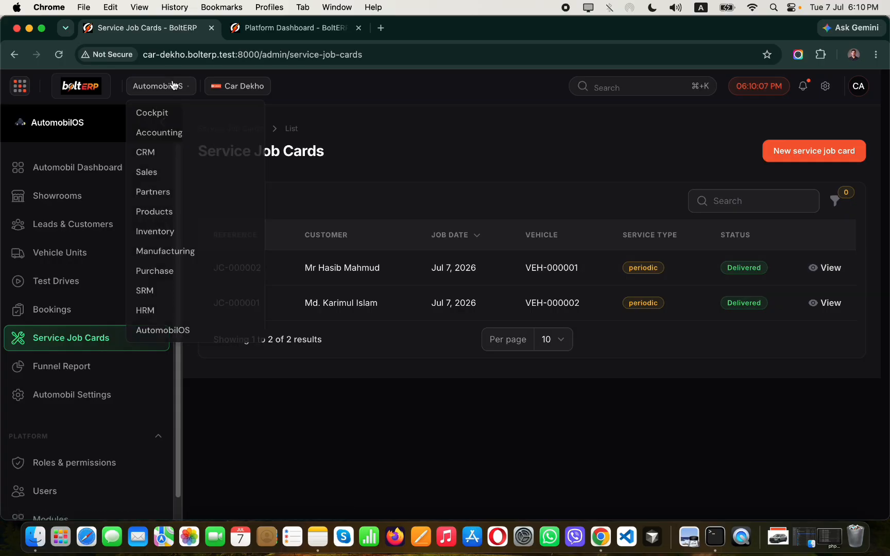
click(164, 232)
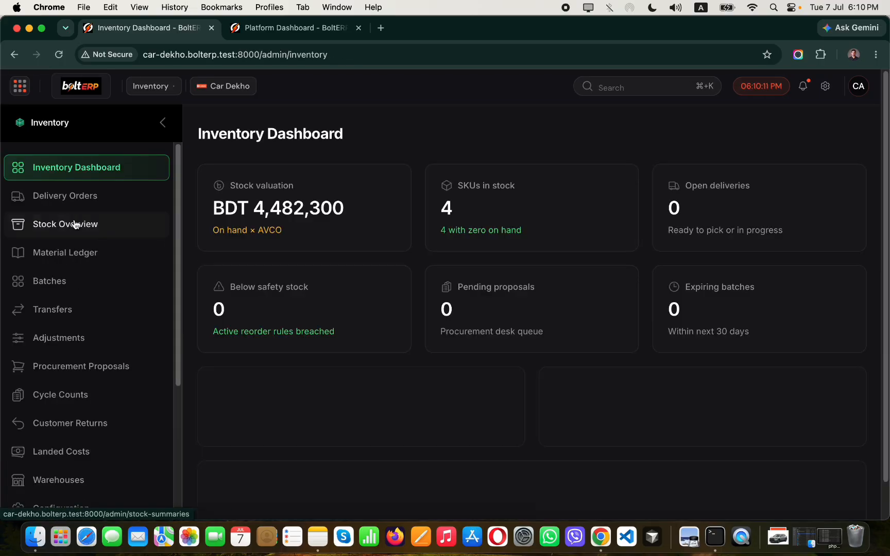
click(69, 226)
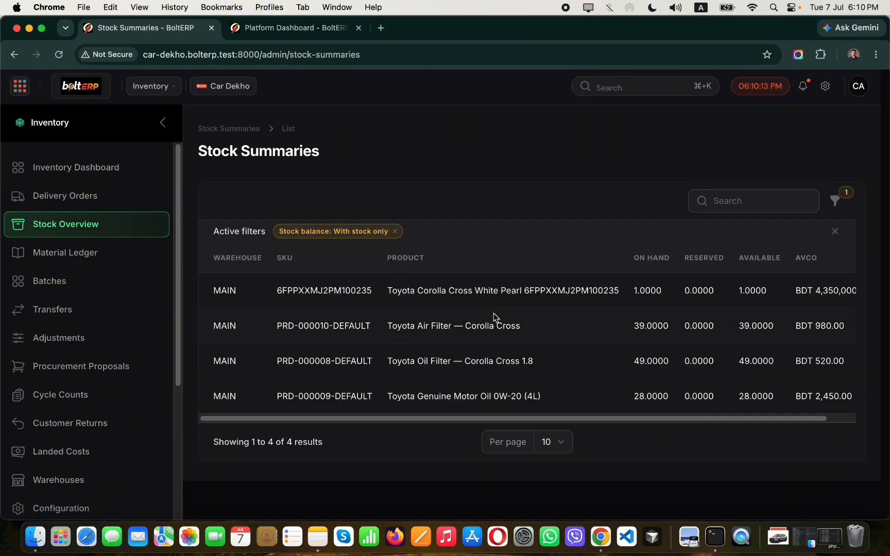
click(396, 232)
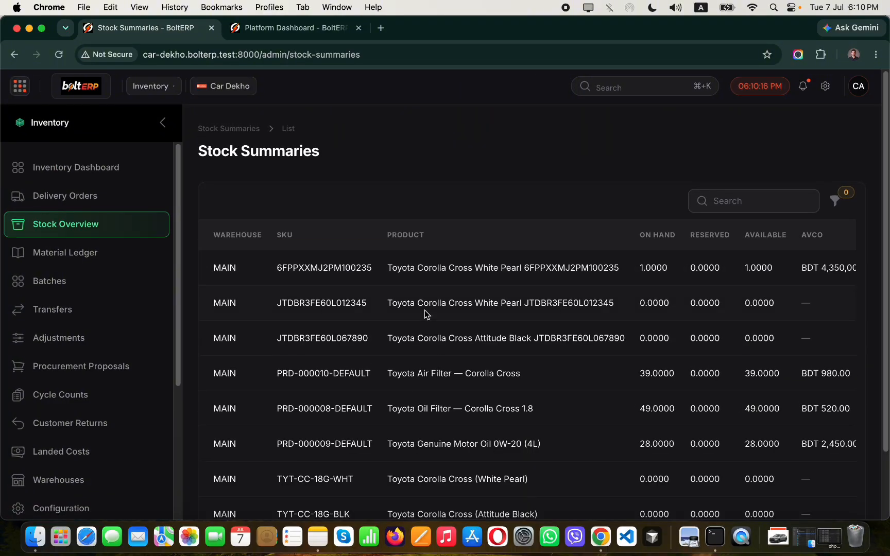
scroll(586, 304, down, 1)
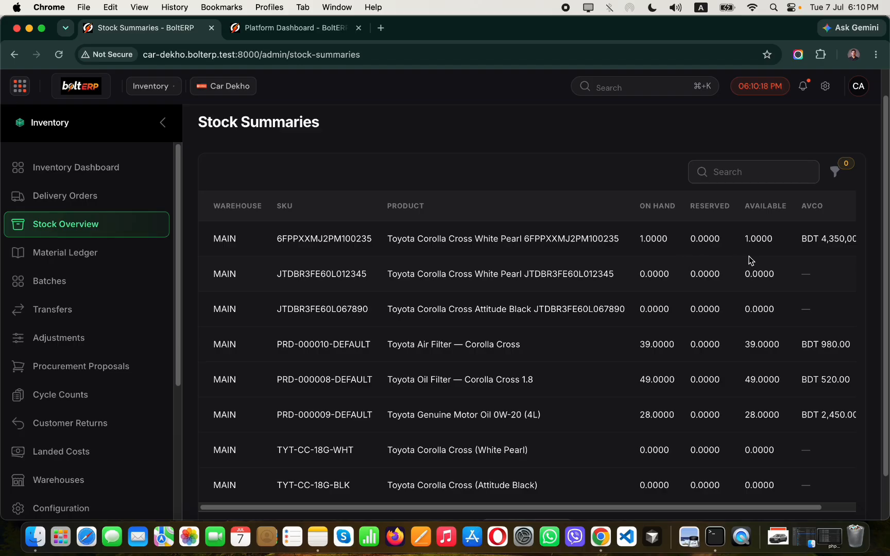
scroll(721, 252, down, 1)
drag(641, 338, 645, 403)
scroll(741, 395, right, 2)
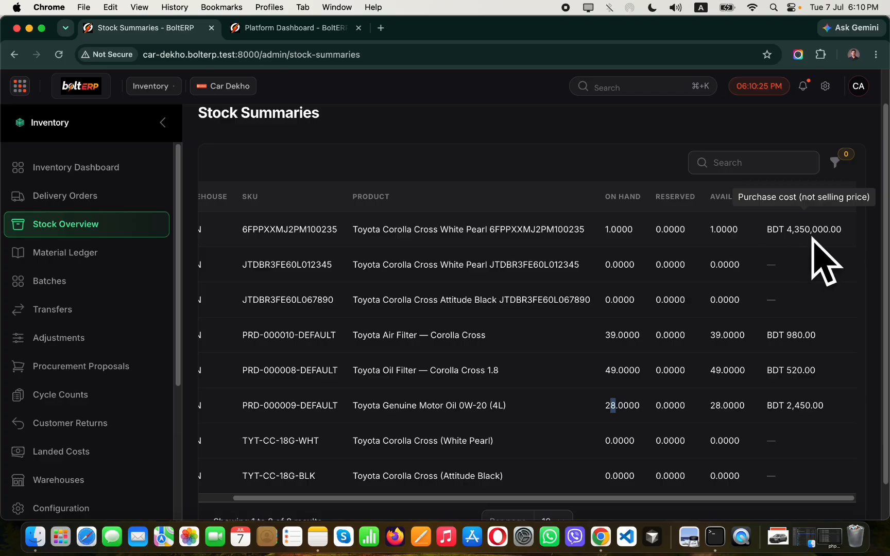
scroll(602, 332, down, 2)
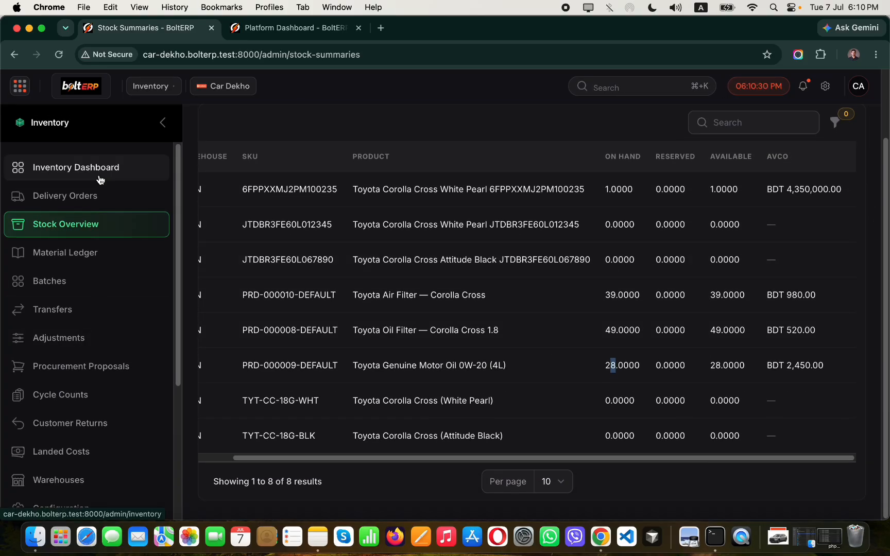
click(150, 89)
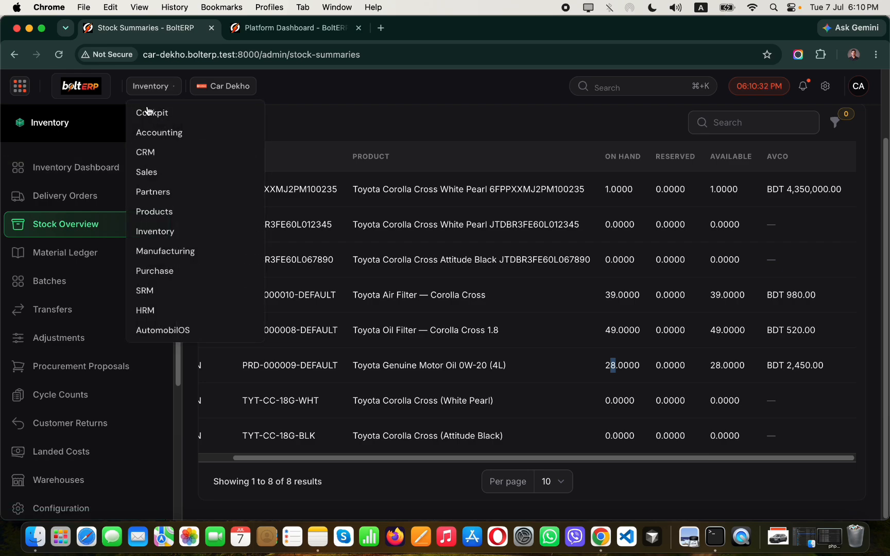
Switch to the AutomobilOS module to show its dashboard with 1 available unit and 0 open job cards.
click(163, 332)
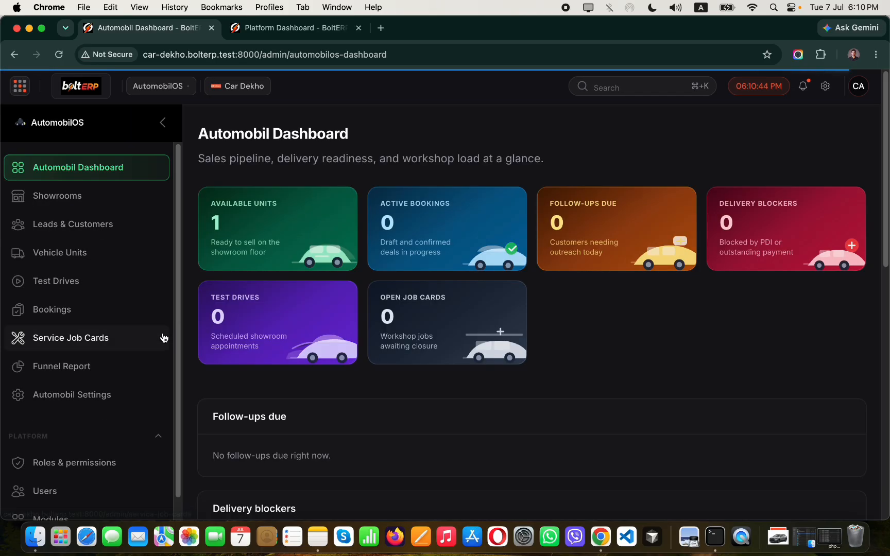